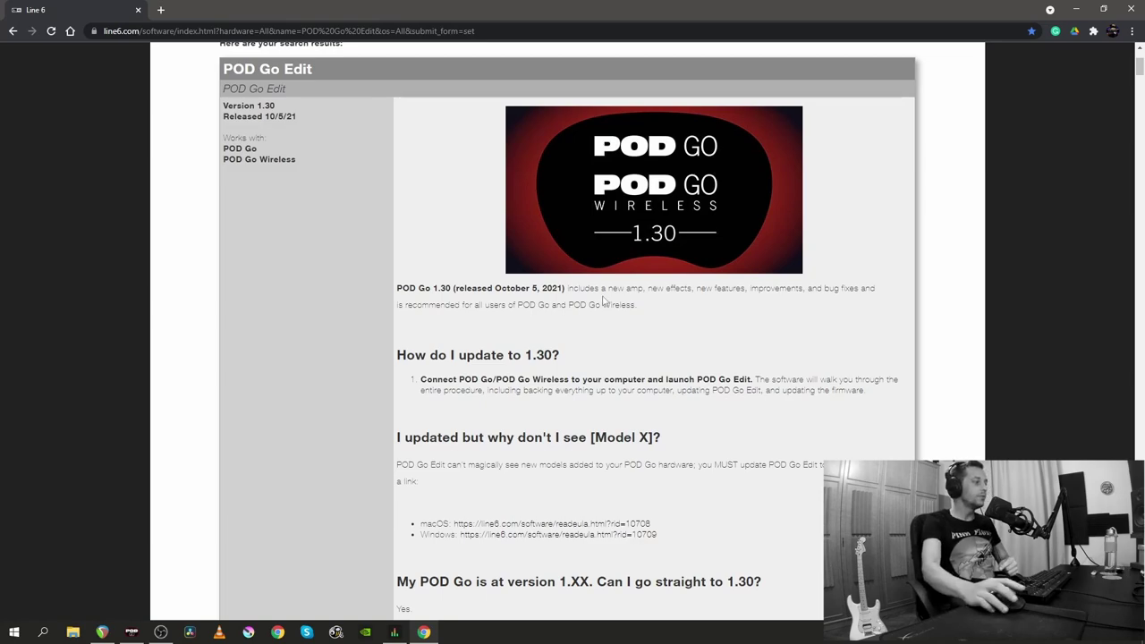
Step: Bring POD Go Edit forward, minimize it, and scroll further down the 1.30 release notes
left_click(132, 632)
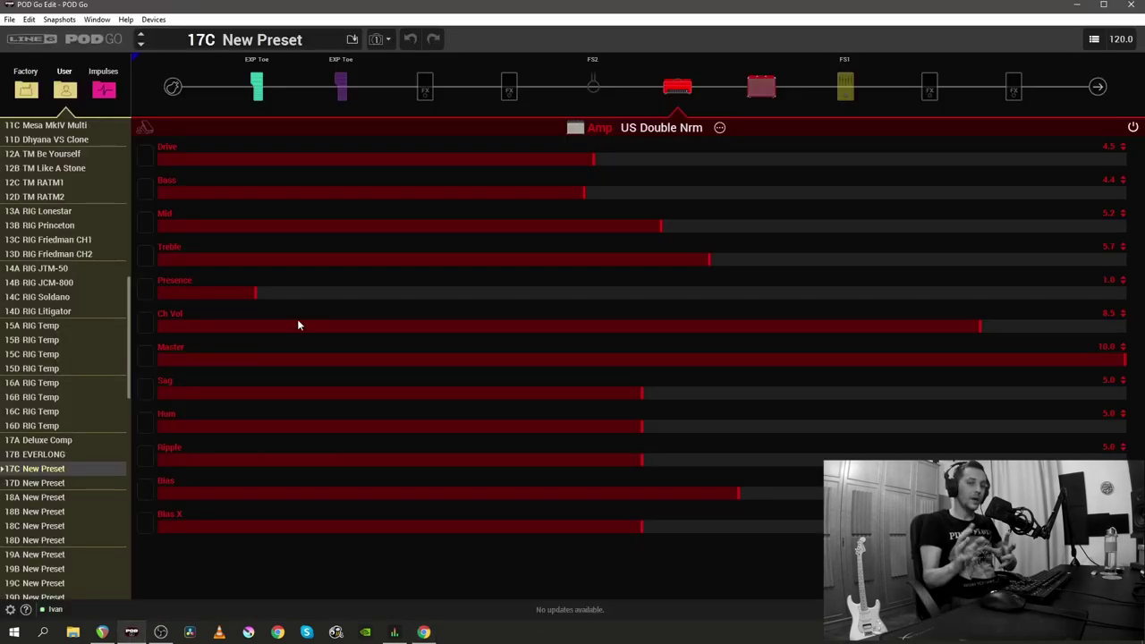
left_click(1077, 6)
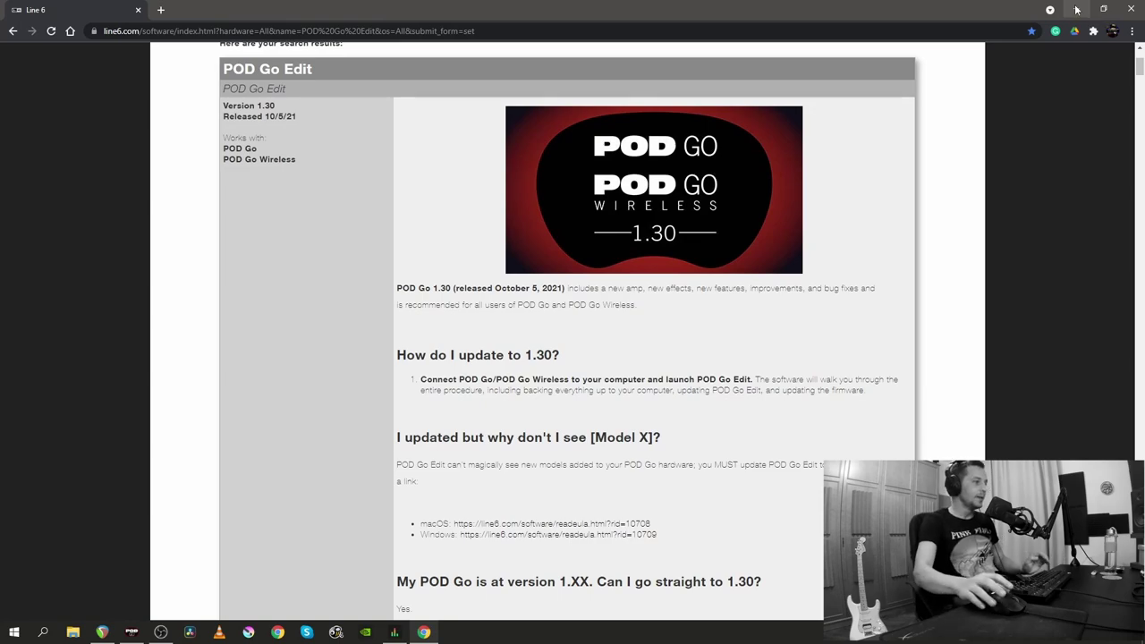
scroll(658, 243, "down", 5)
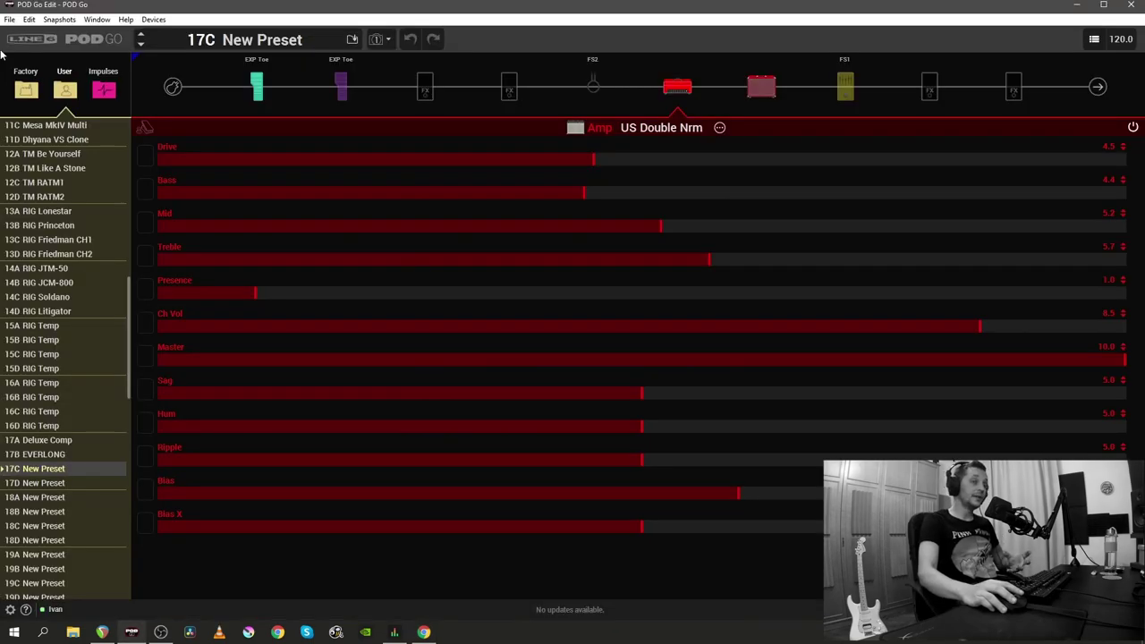
Step: Back up all presets, IRs and global settings with File > Create Backup
left_click(9, 19)
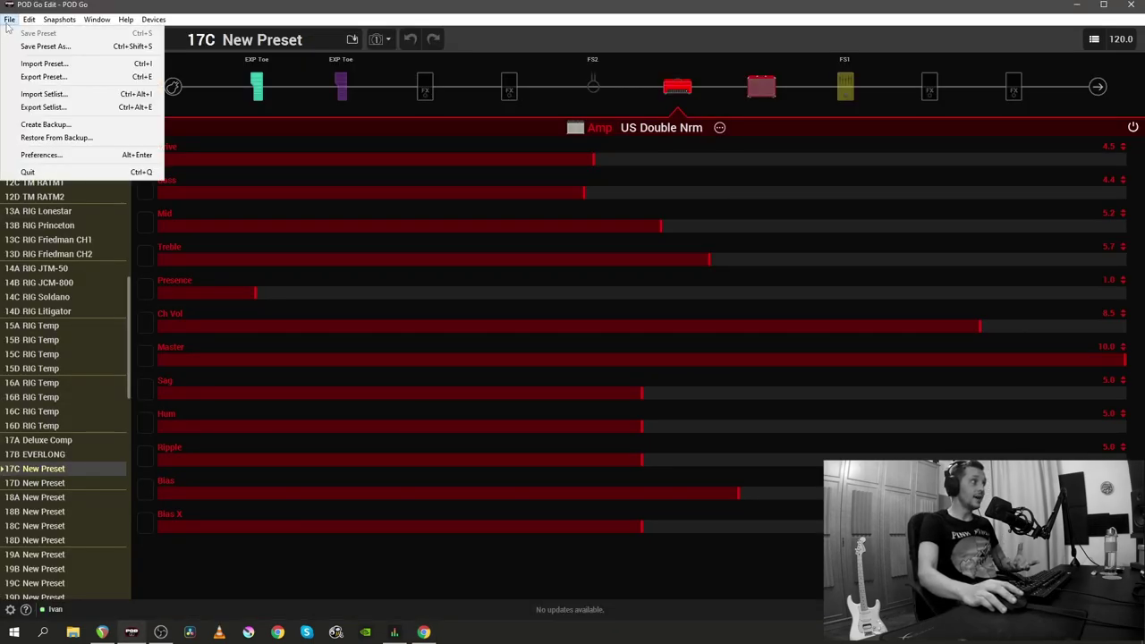
left_click(63, 125)
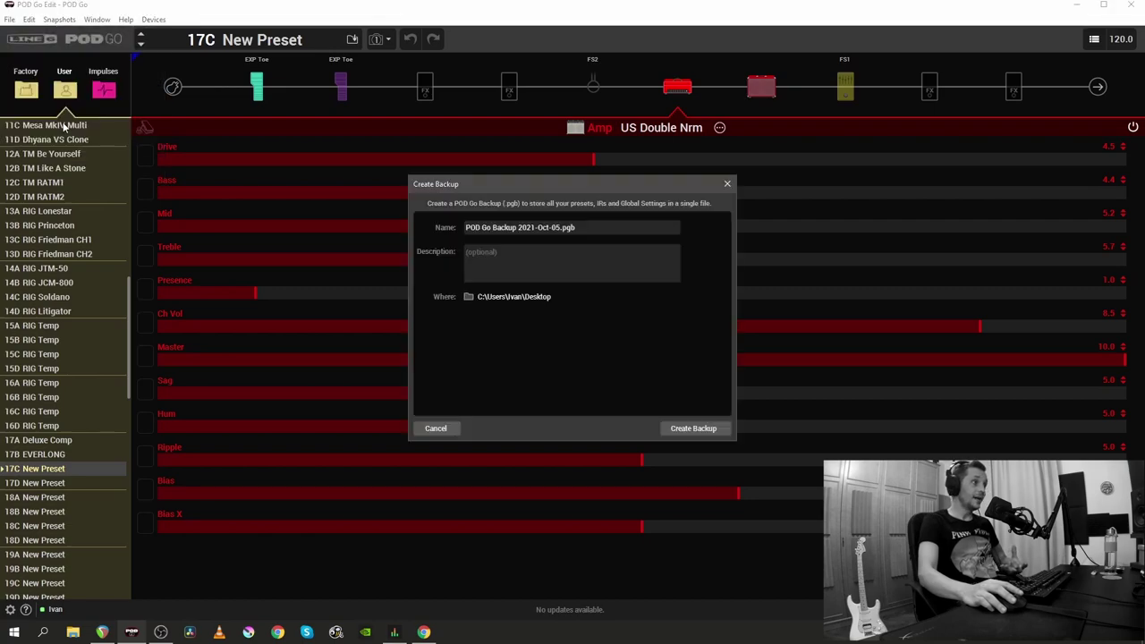
left_click(694, 429)
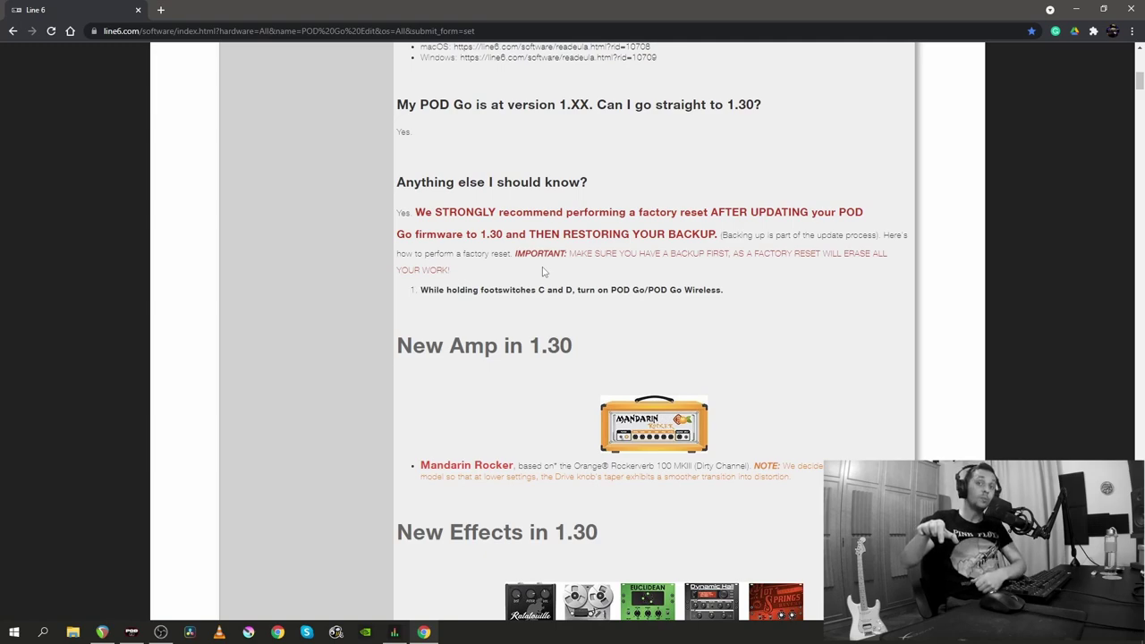
Step: Scroll to the New Effects list: Ratatouille Dist, Retro Reel and Euclidean Delay
scroll(542, 271, "down", 2)
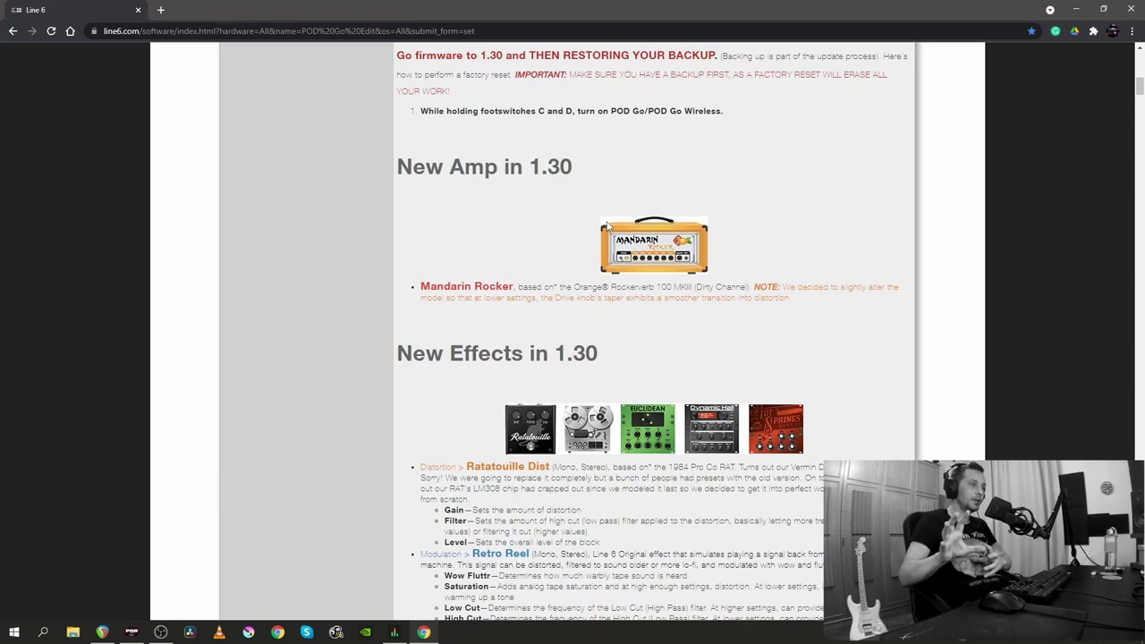
scroll(358, 290, "down", 3)
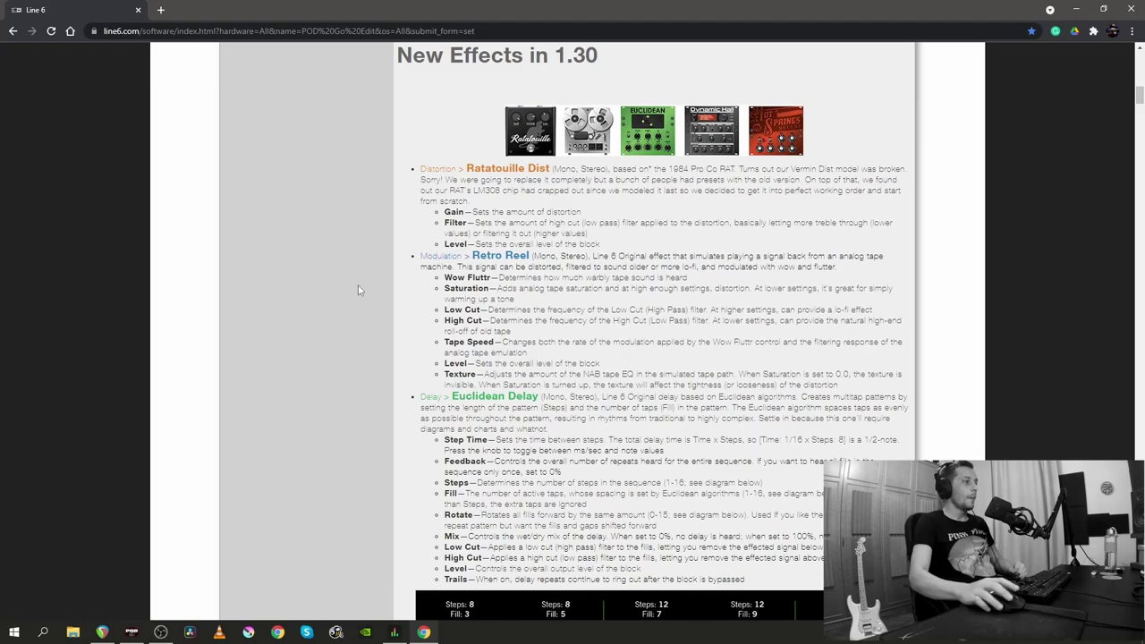
Step: Scroll past Euclidean Delay to the Dynamic Hall and Hot Springs reverb descriptions
scroll(395, 292, "down", 1)
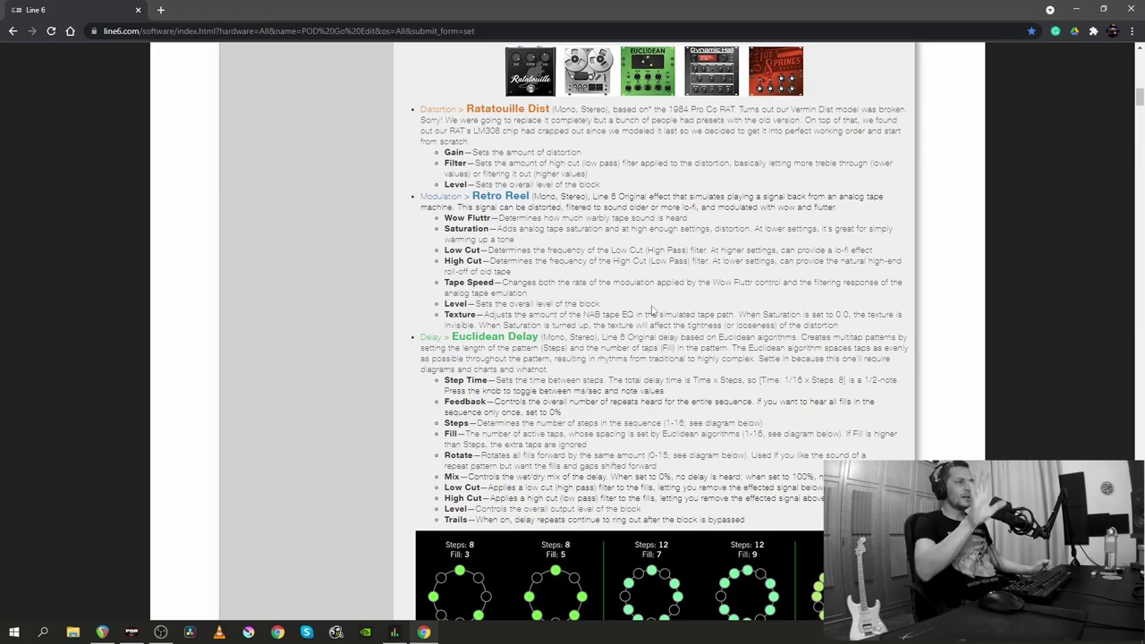
scroll(651, 311, "down", 7)
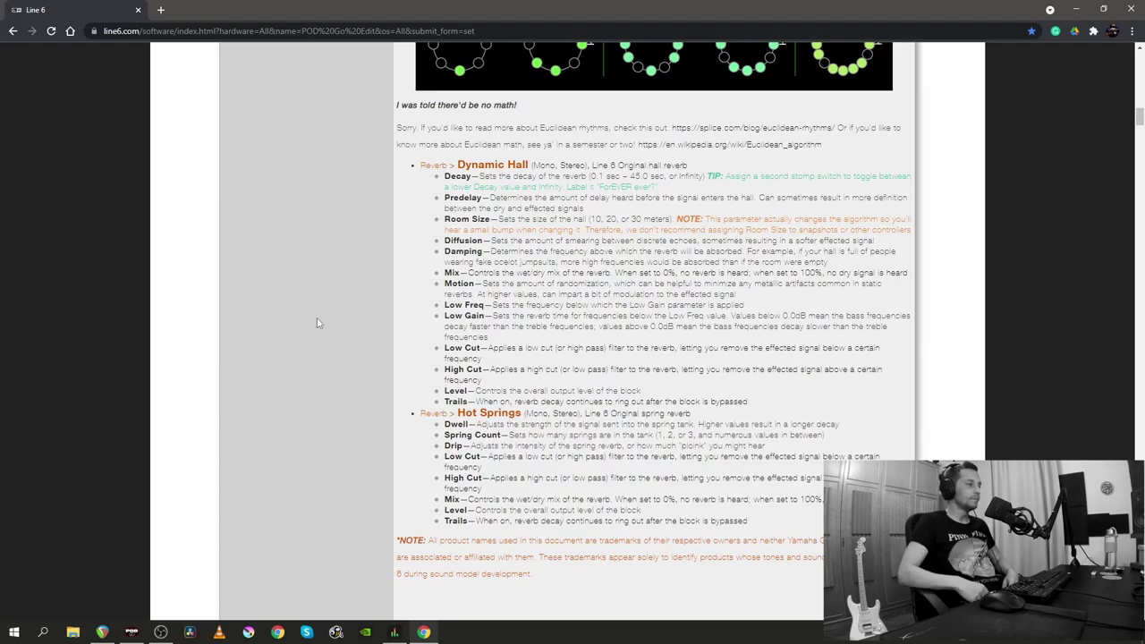
scroll(317, 323, "down", 1)
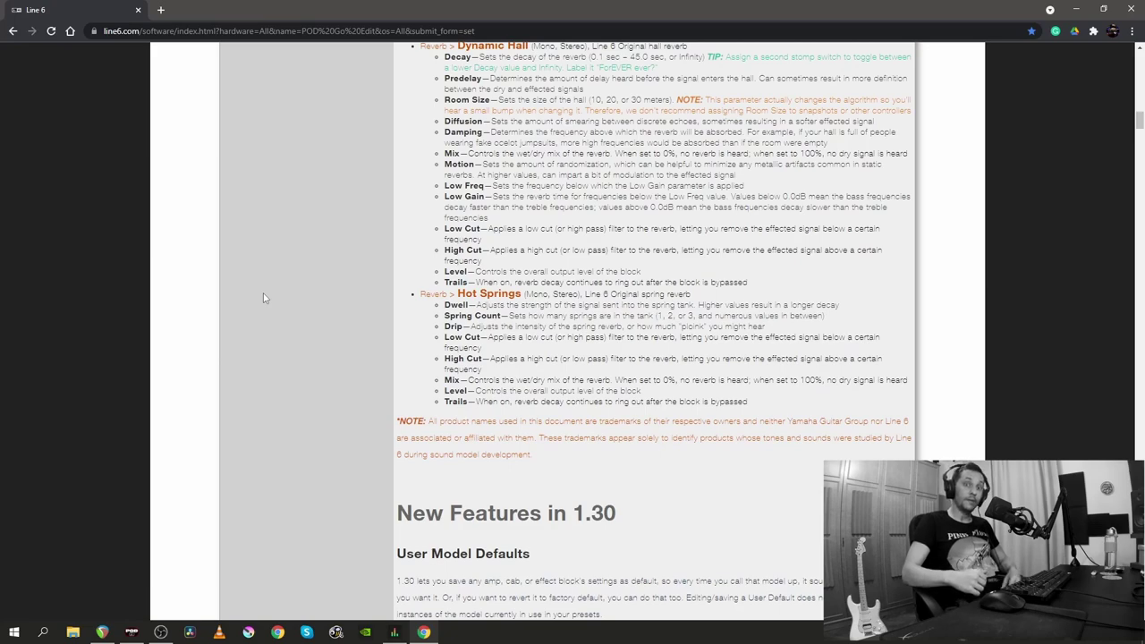
Step: Scroll through User Model Defaults, Customizable Stomp Switches and the Bug Fixes in 1.30 notes
scroll(263, 298, "down", 5)
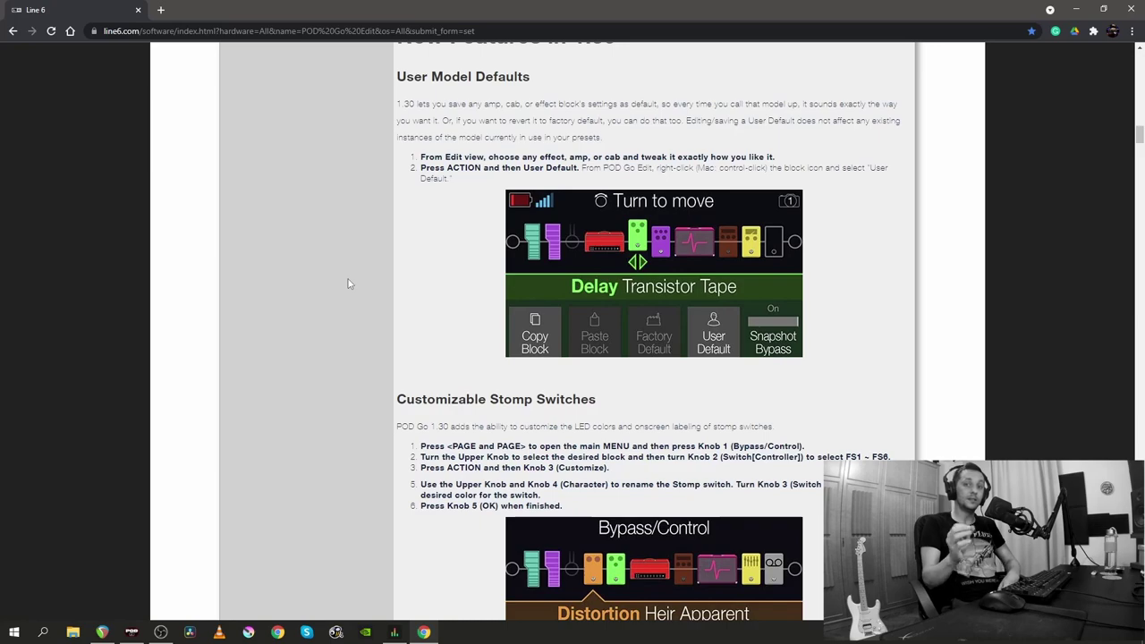
scroll(440, 188, "down", 3)
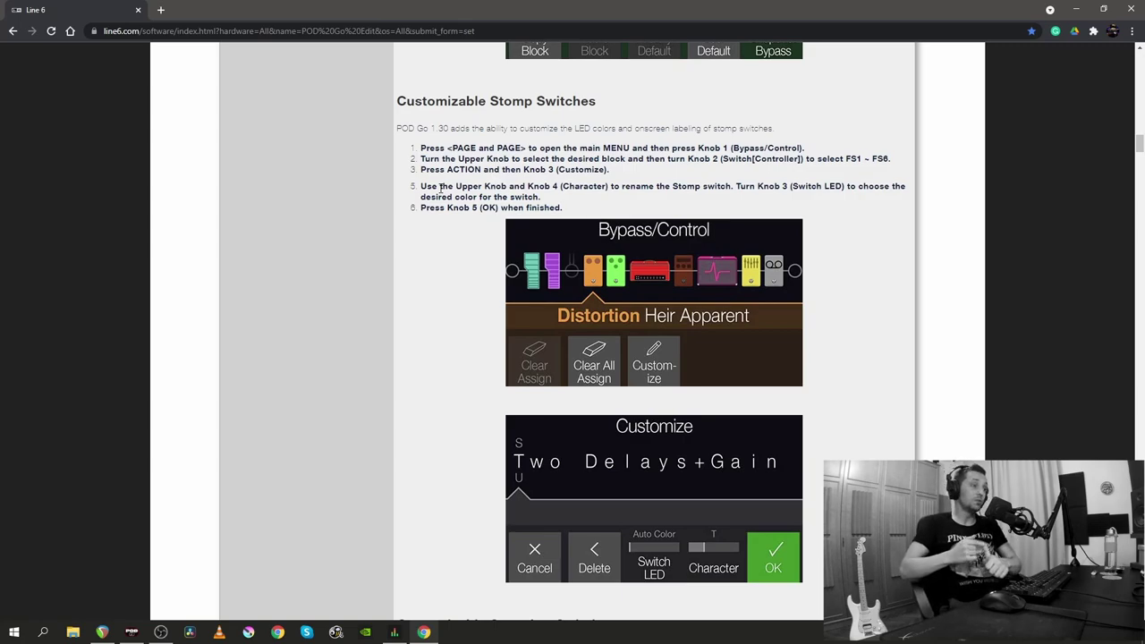
scroll(412, 224, "down", 10)
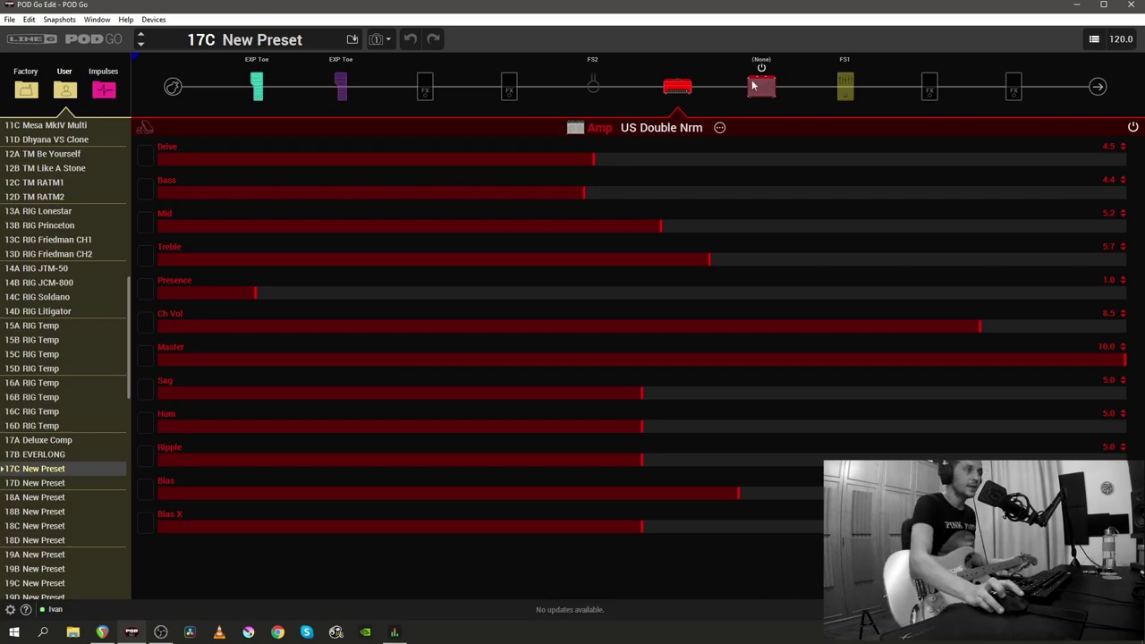
Step: Change the amp model to Mandarin Rocker and the cab model to 4x12 Mandarin EM
left_click(720, 128)
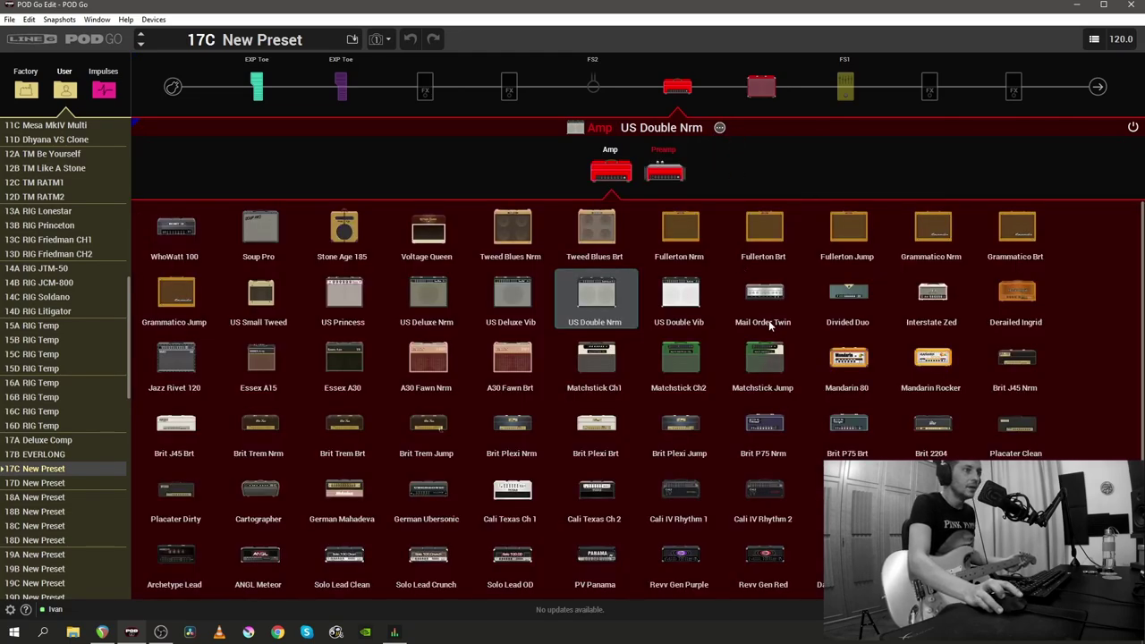
double_click(935, 357)
mouse_move(680, 88)
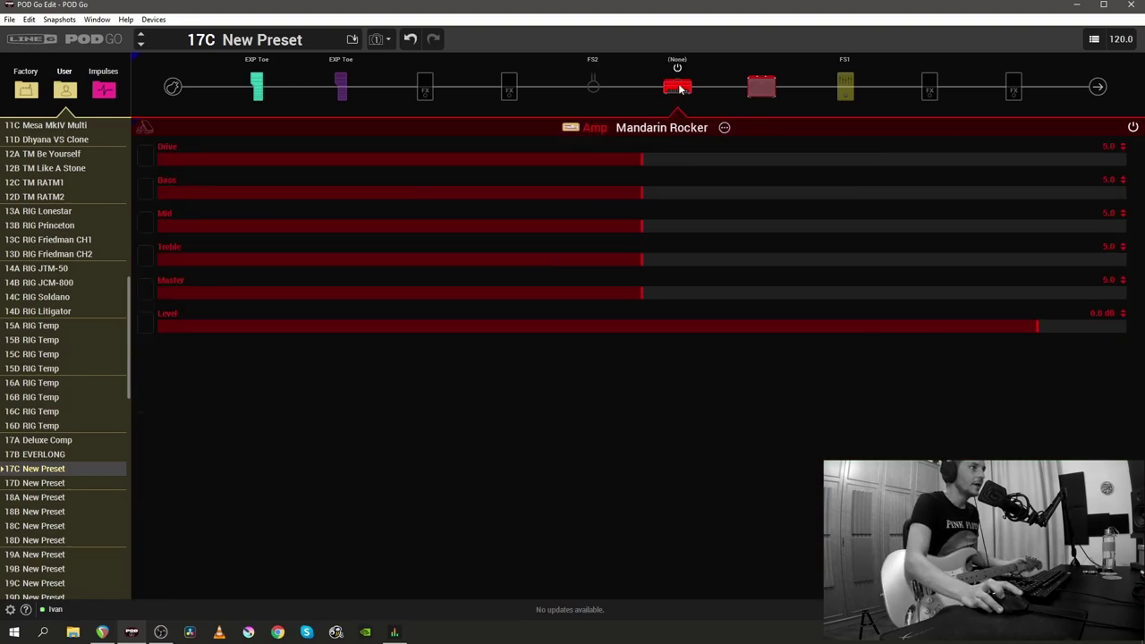
left_click(768, 91)
left_click(728, 129)
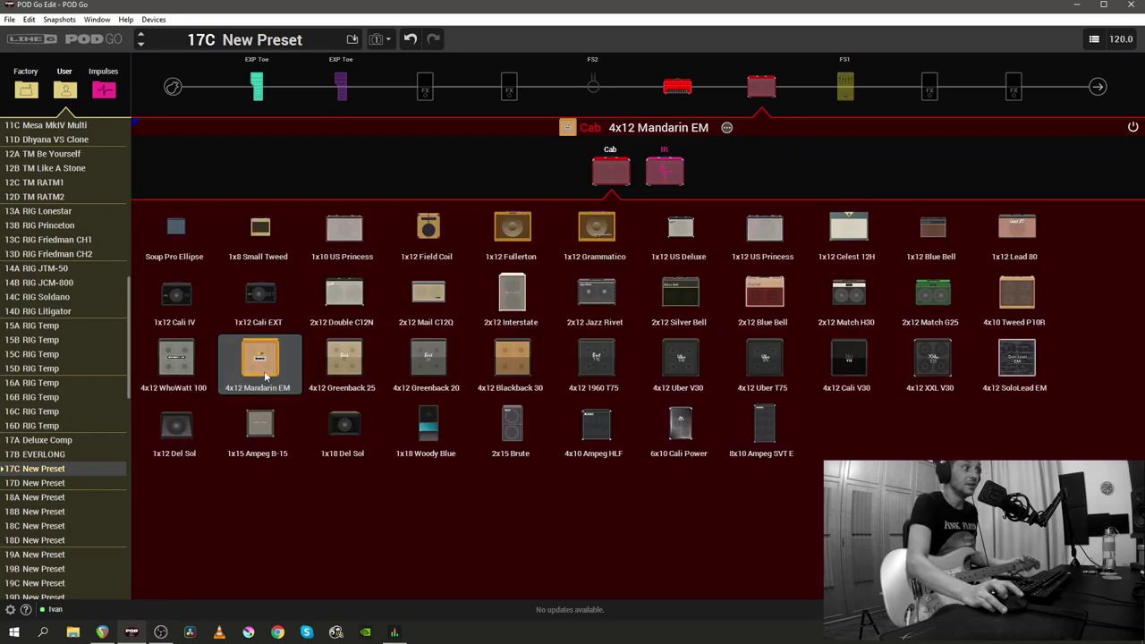
left_click(261, 362)
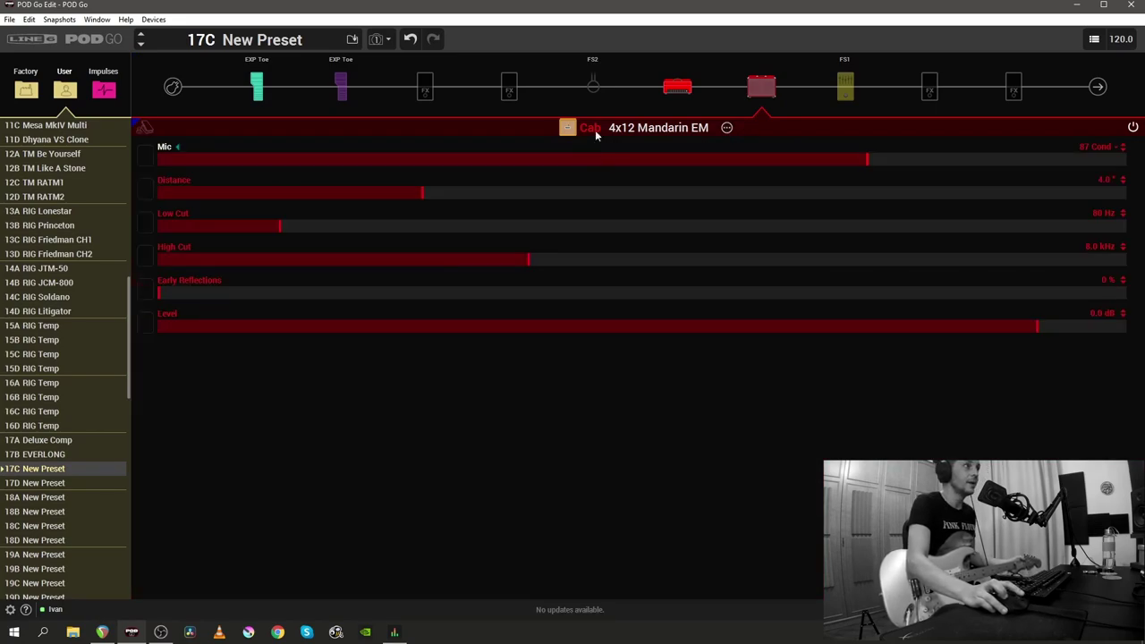
Step: Add a Hot Springs reverb ahead of FS1 and a Euclidean Delay in the remaining empty slot
left_click(929, 90)
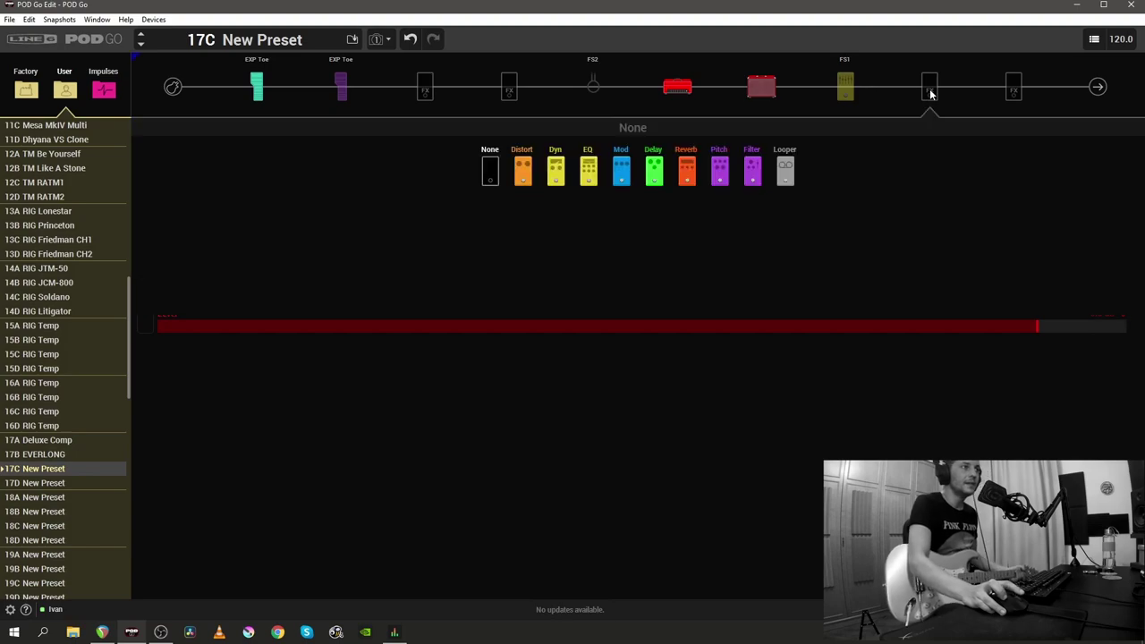
left_click(686, 173)
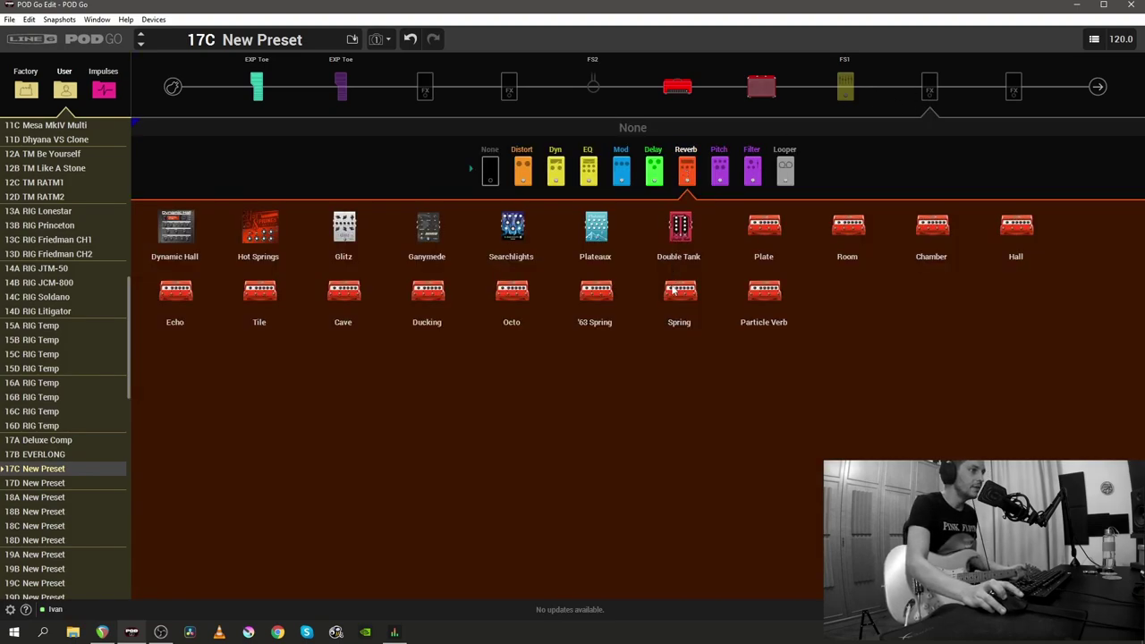
left_click(259, 232)
left_click_drag(929, 87, 807, 97)
left_click(654, 172)
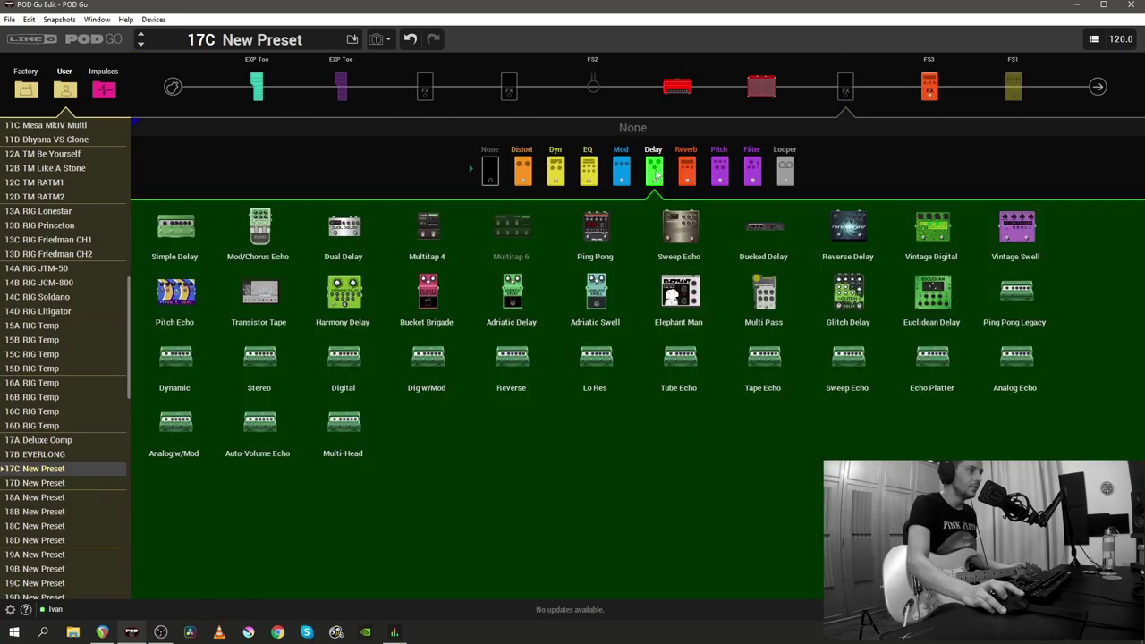
left_click(939, 306)
Step: Review the amp, delay and reverb settings and browse distortion models for the pre-amp slot
left_click(677, 87)
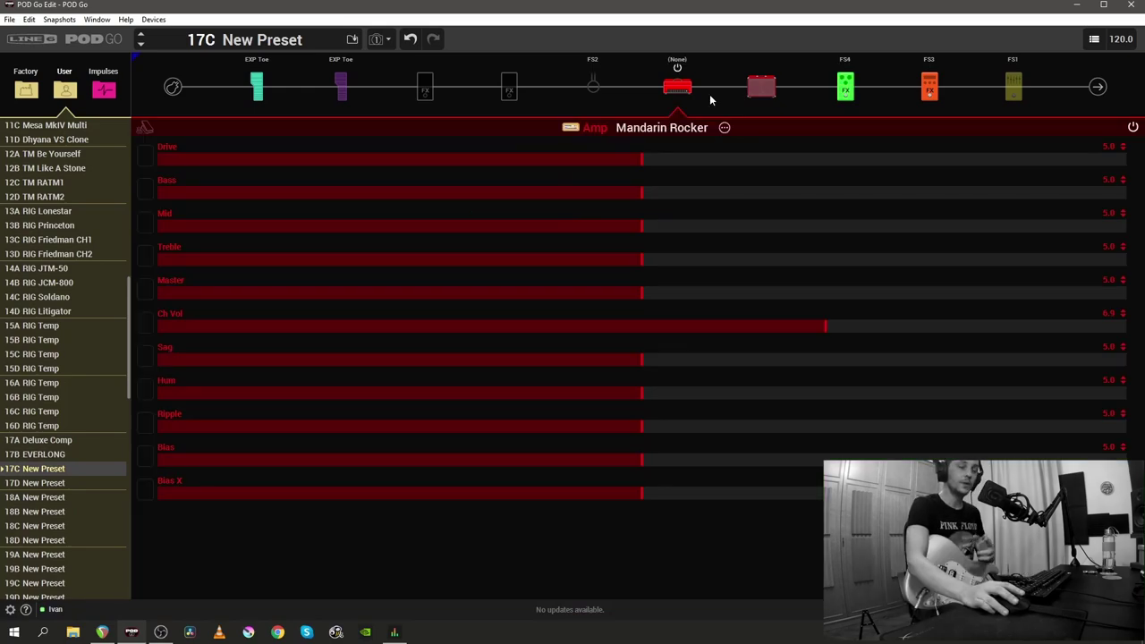
left_click(845, 86)
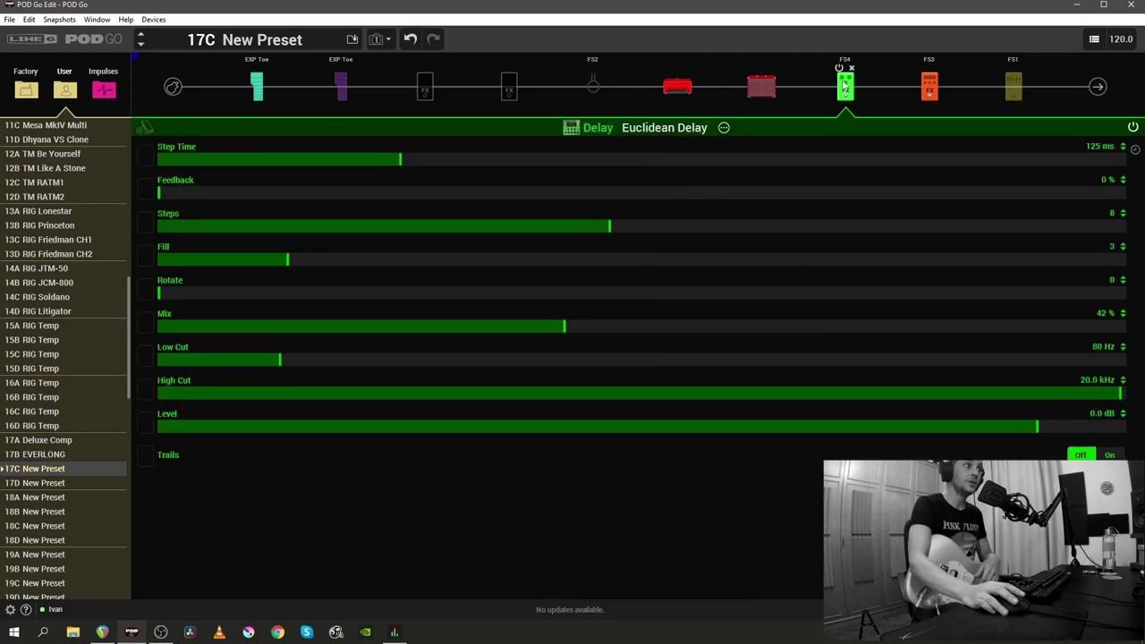
left_click(930, 88)
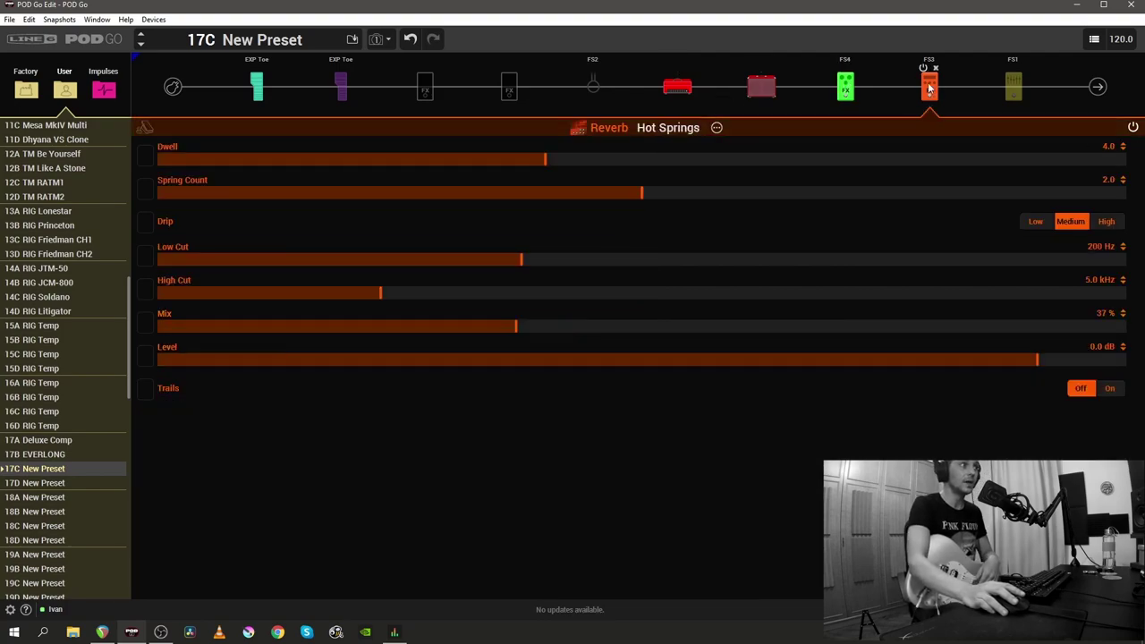
left_click(673, 95)
left_click(507, 87)
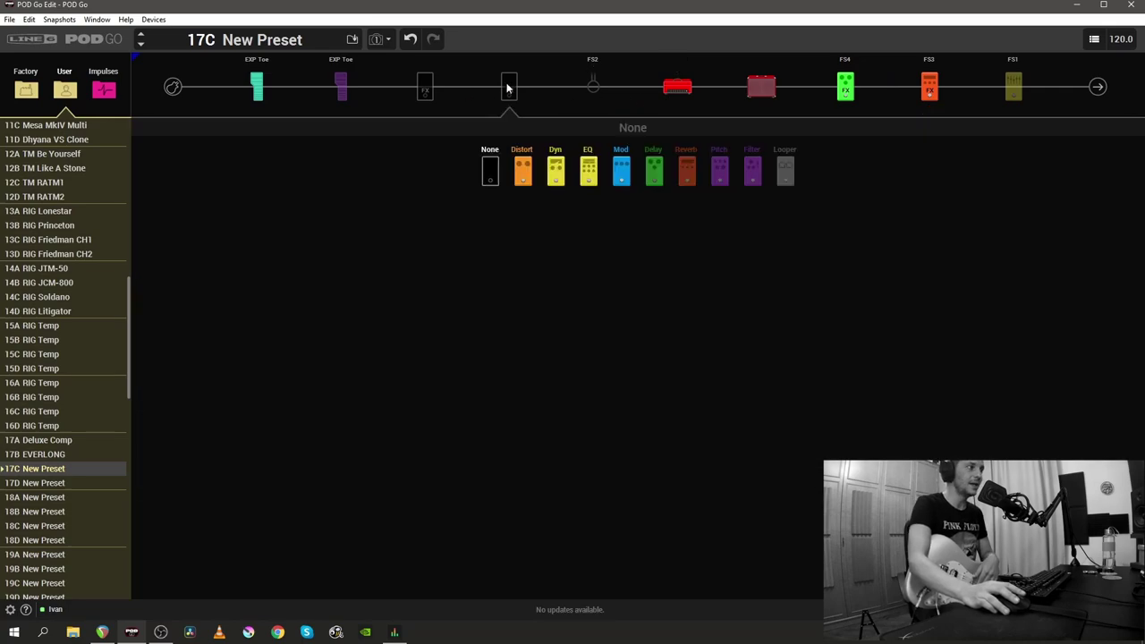
left_click(525, 172)
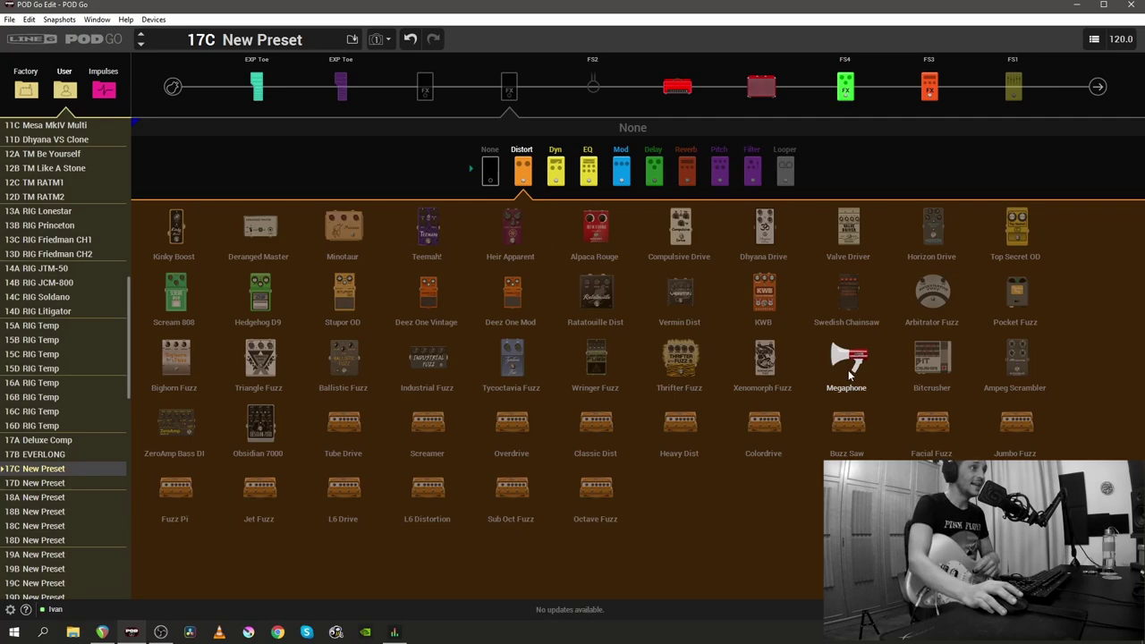
left_click(677, 87)
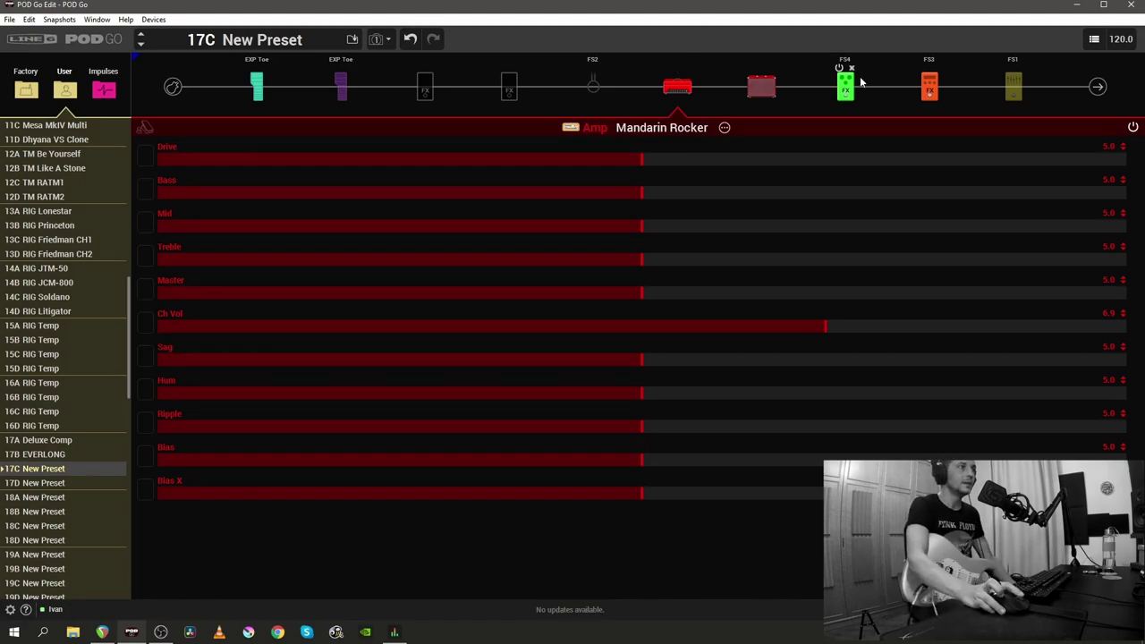
left_click(930, 86)
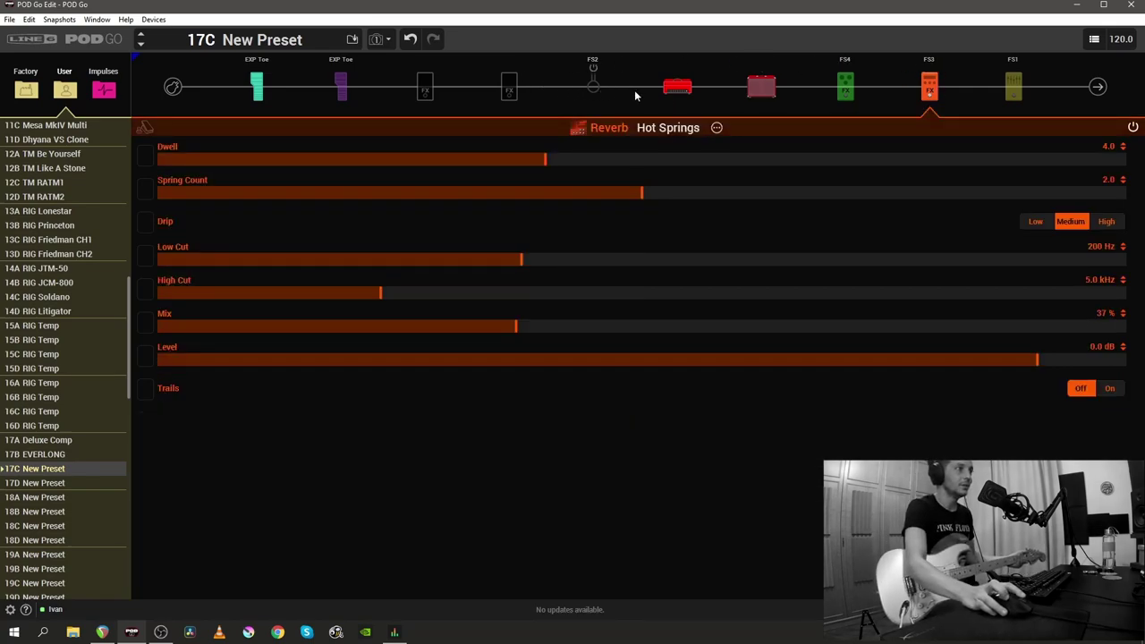
left_click(673, 89)
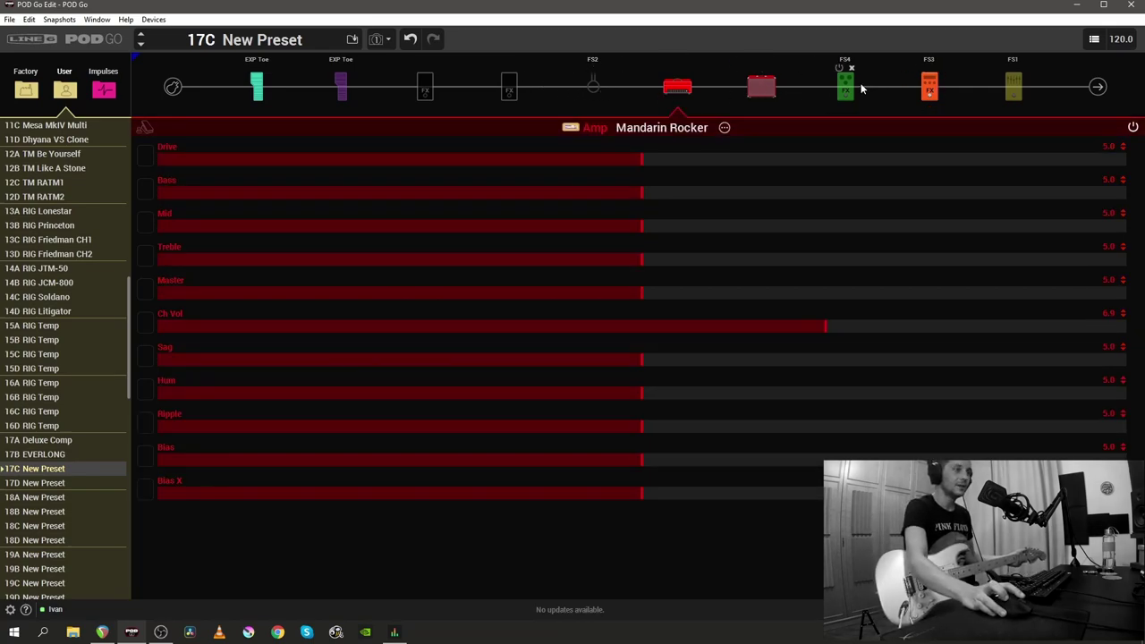
left_click(928, 86)
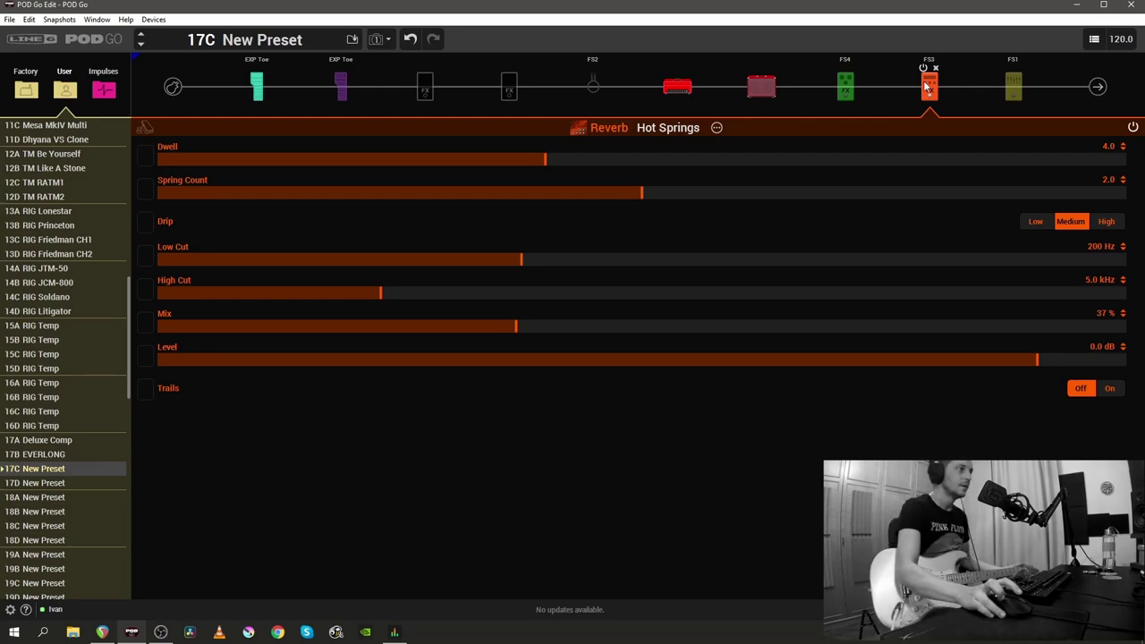
Step: Lower the Mandarin Rocker's Drive and raise Hot Springs Spring Count to 2.9 and Dwell to 8.7
left_click(677, 89)
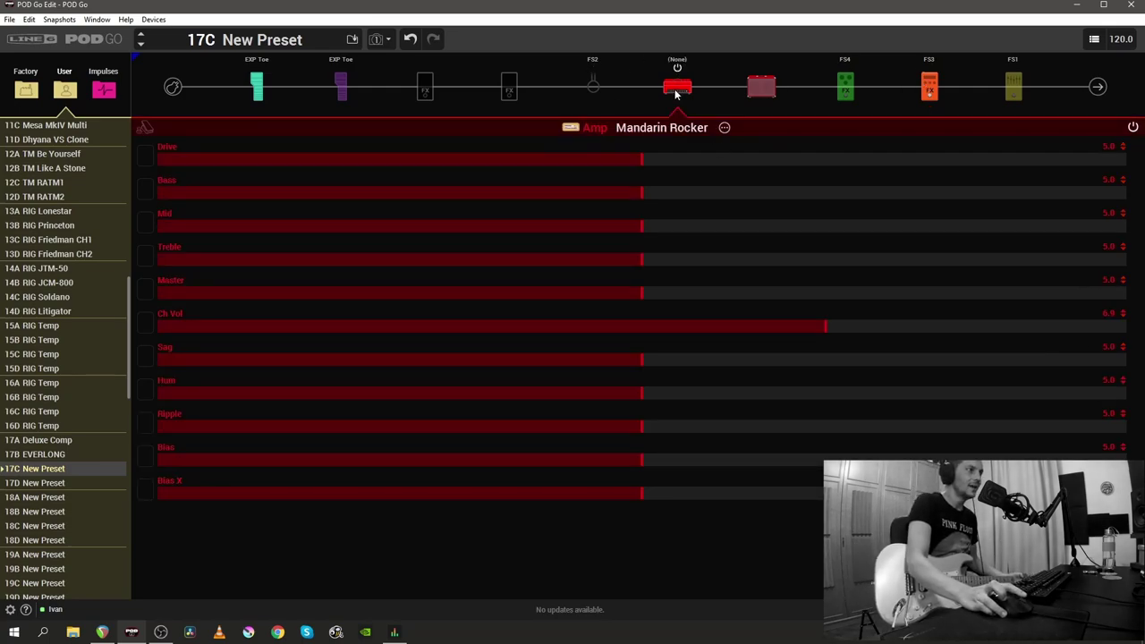
left_click_drag(640, 157, 564, 159)
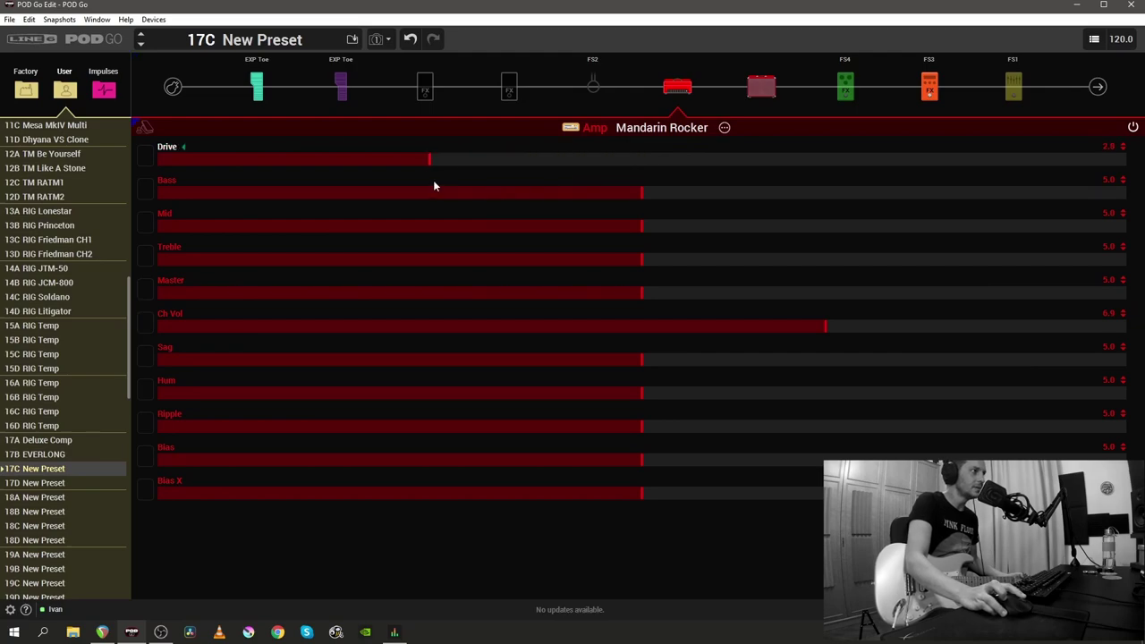
left_click(926, 89)
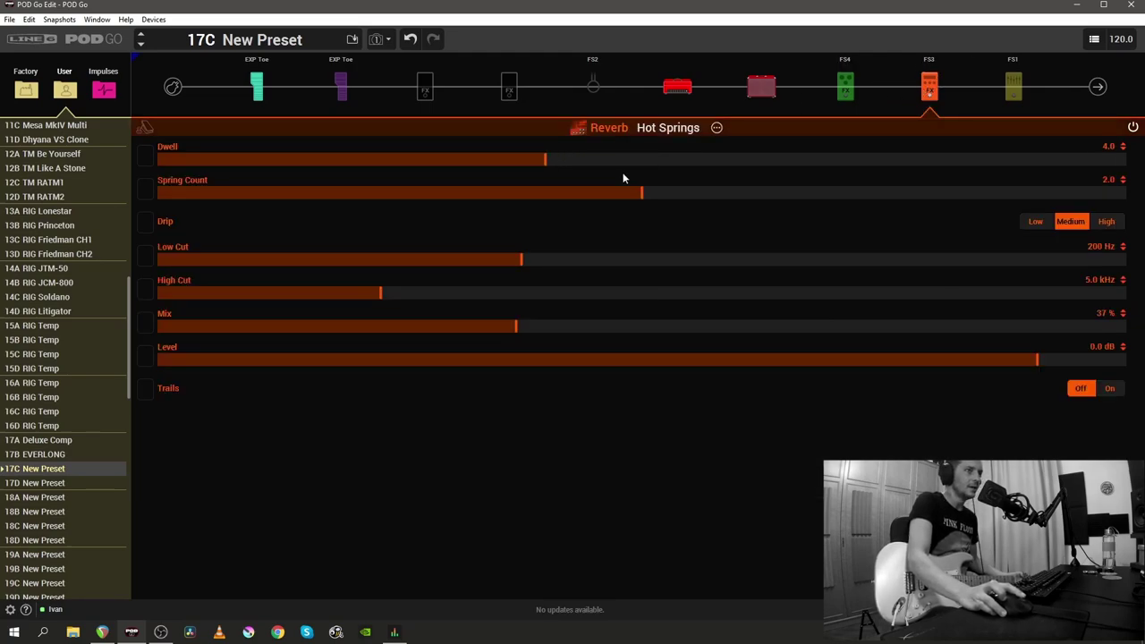
left_click_drag(647, 195, 1084, 198)
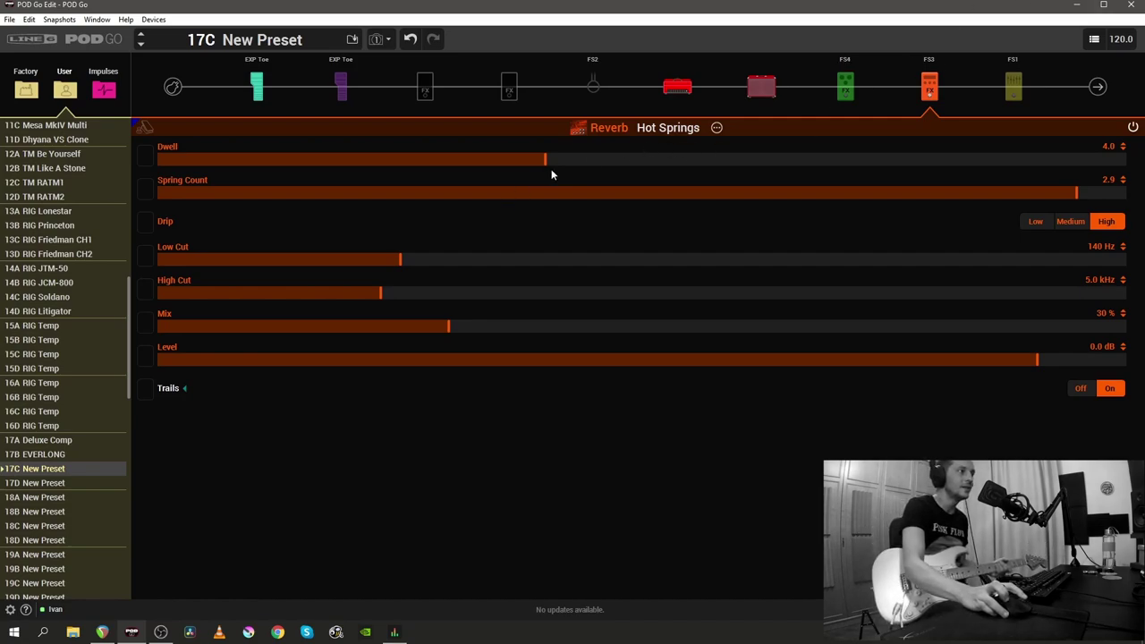
left_click_drag(545, 161, 964, 165)
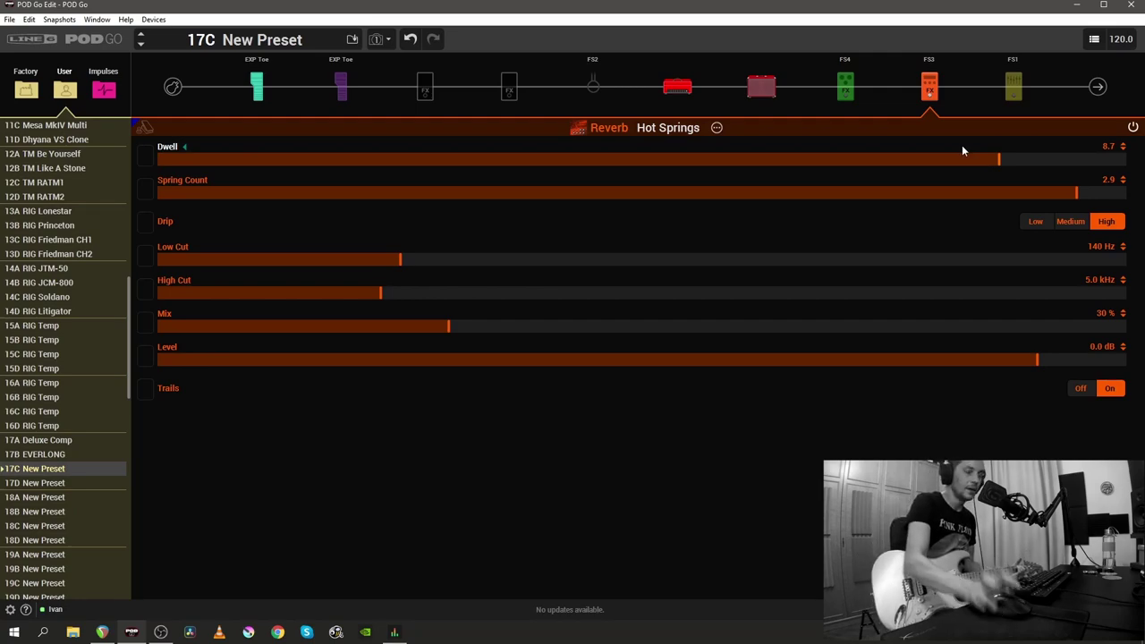
Step: Enable the Euclidean Delay with High Cut 10.4 kHz, Trails on and Step Time 420 ms
left_click(846, 87)
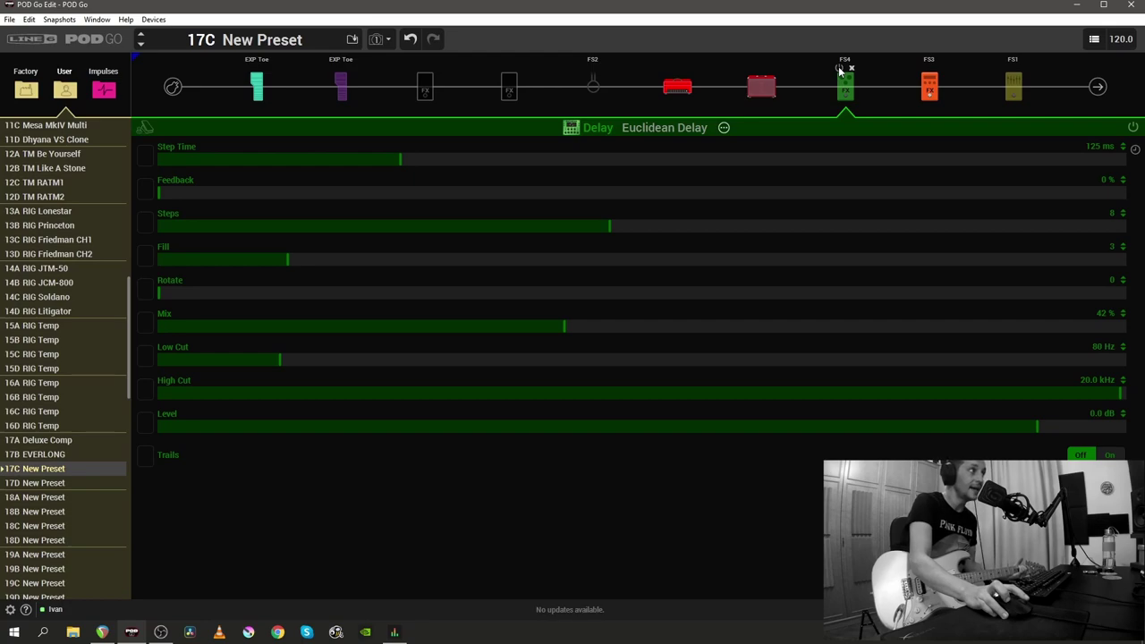
left_click(839, 67)
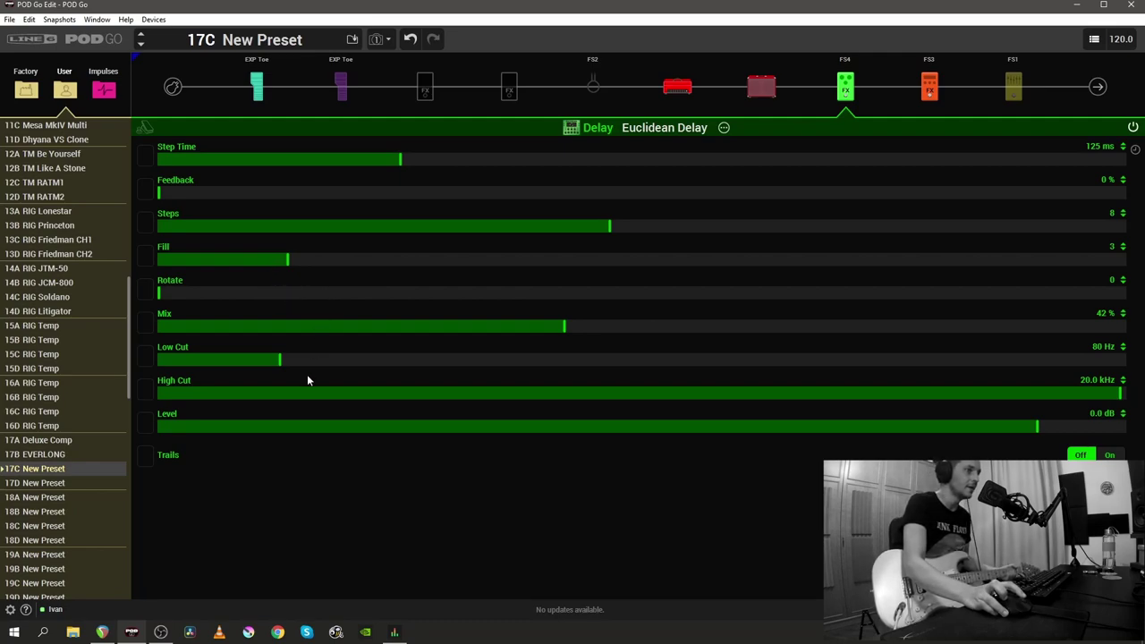
left_click(648, 394)
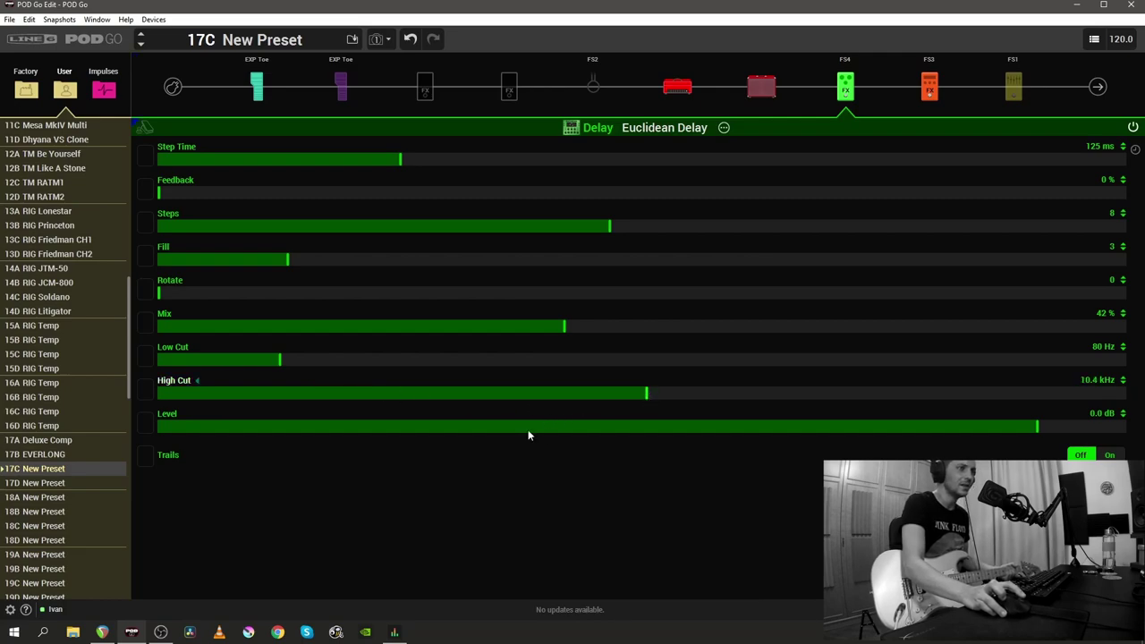
left_click(1109, 455)
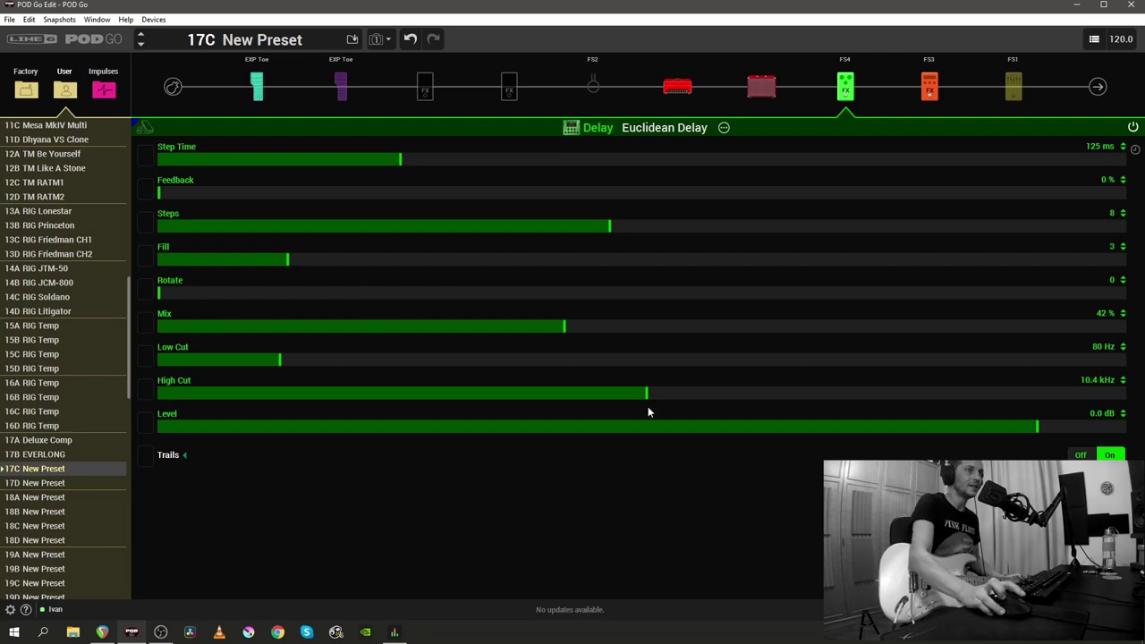
left_click(553, 161)
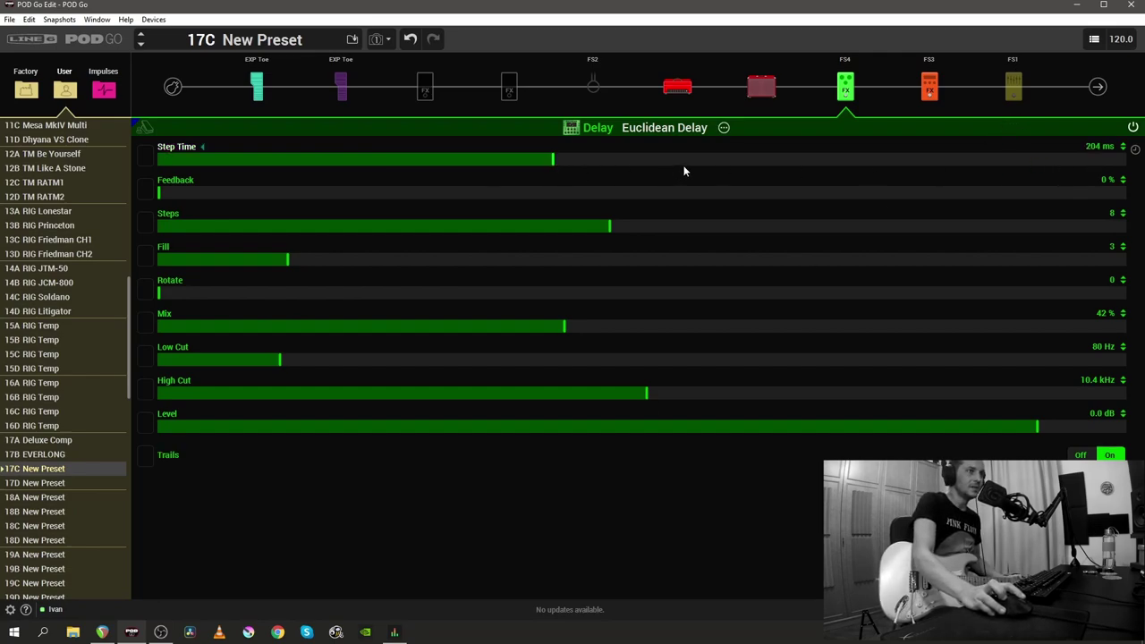
left_click_drag(685, 170, 971, 162)
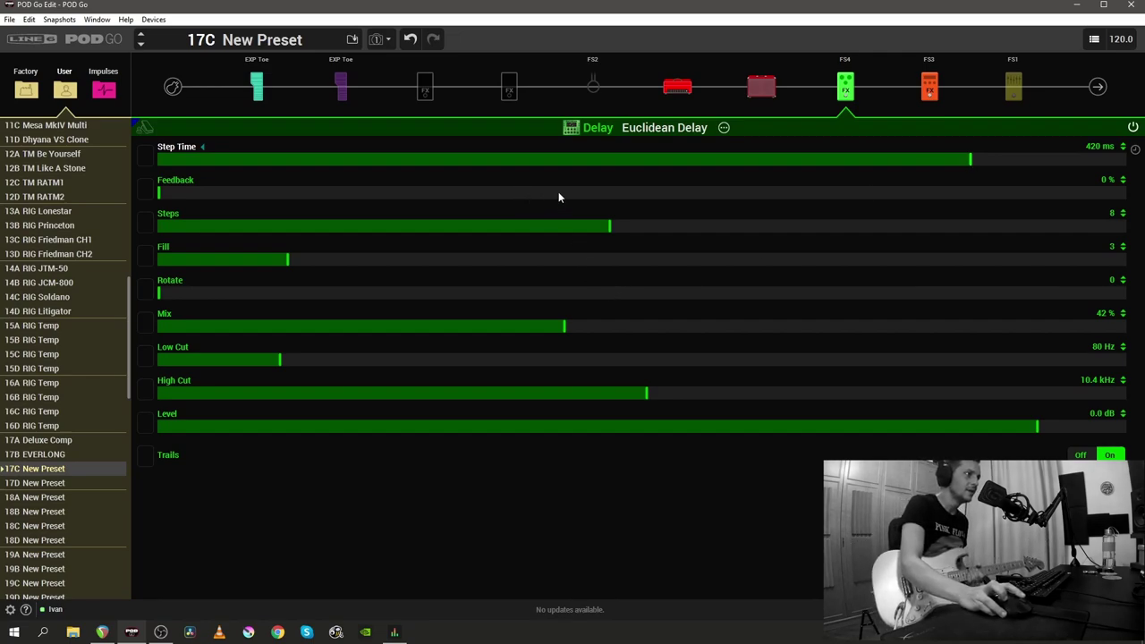
Step: Set the Euclidean Delay Feedback to 59%, then bring up the FS3 Dynamic Hall reverb block
left_click(593, 192)
left_click(726, 194)
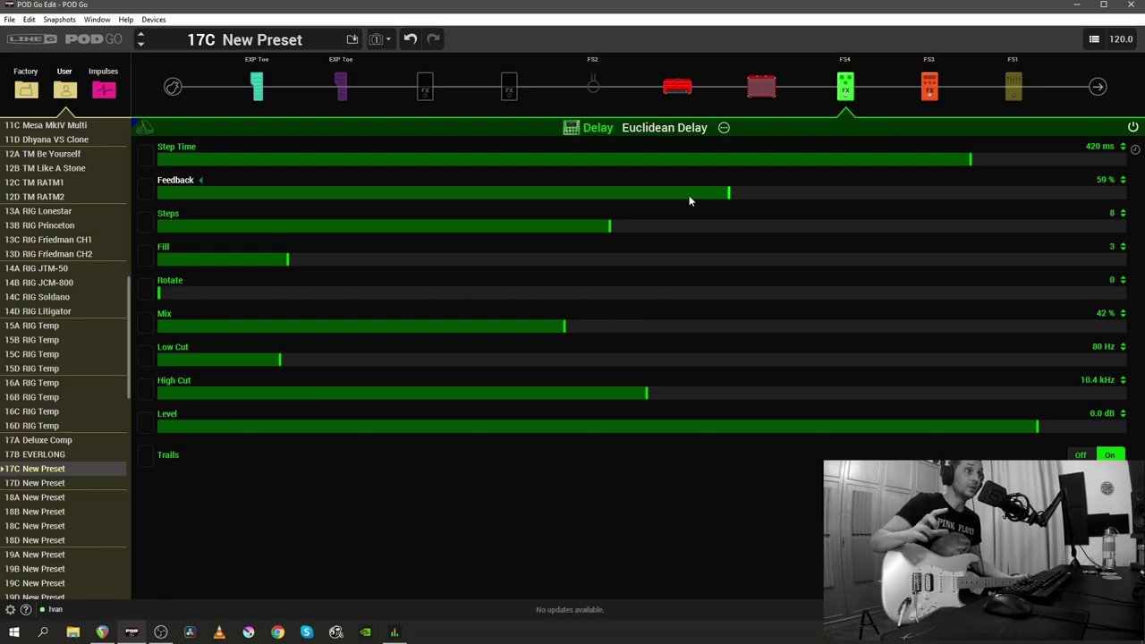
key("Right")
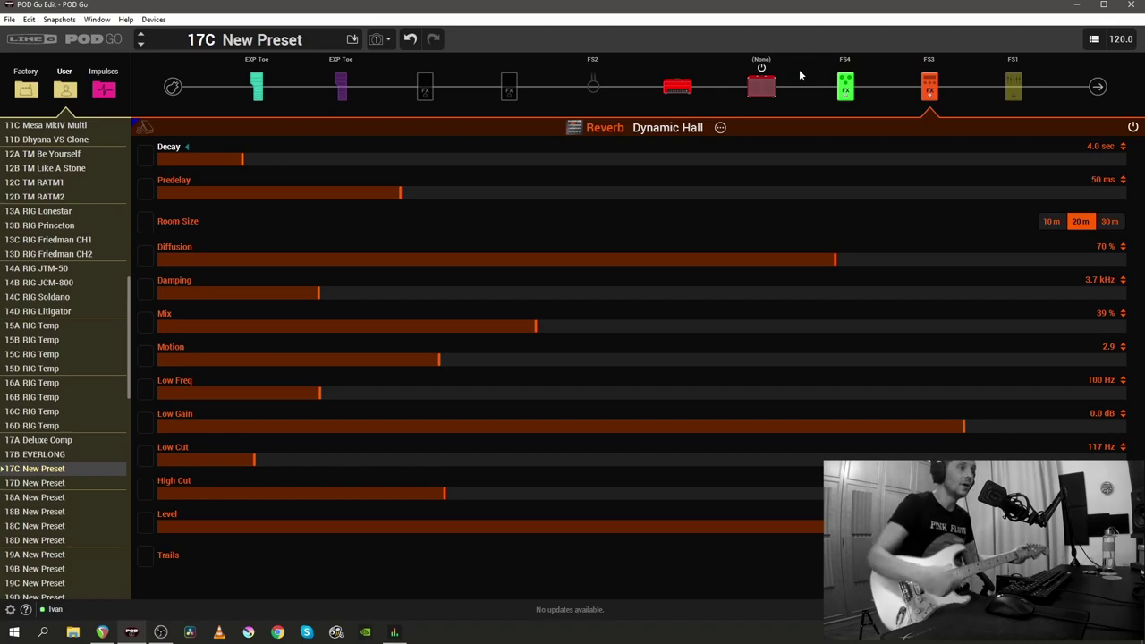
Step: Bypass the Euclidean Delay; give the hall 20.2 sec decay, 24 ms predelay, 2.7 kHz damping, 51% mix, Motion 5.0
left_click(840, 69)
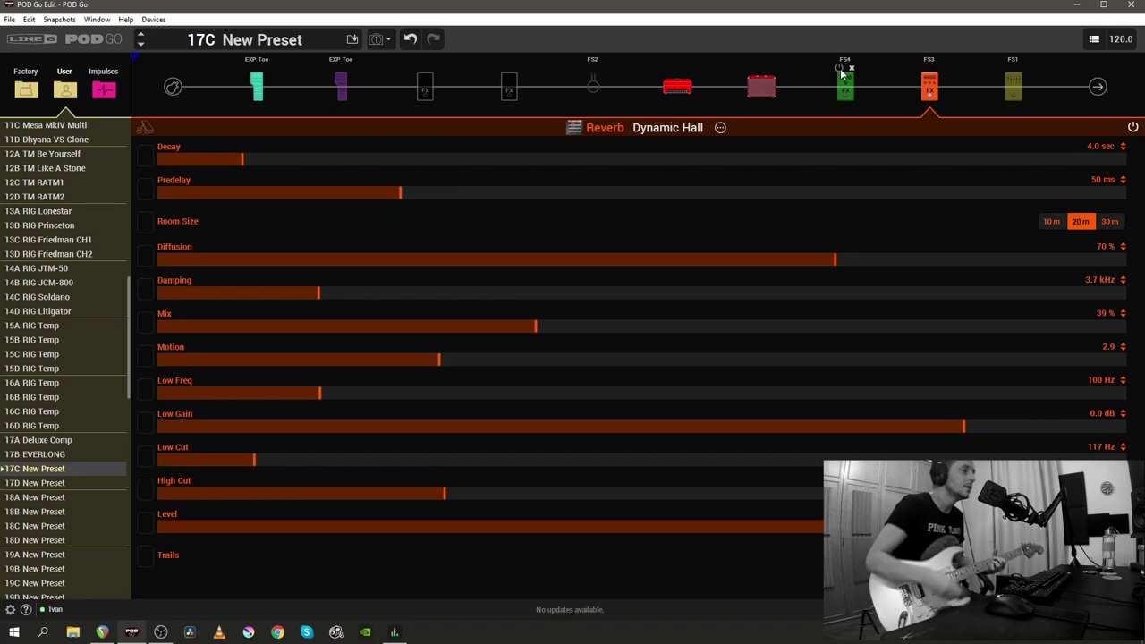
left_click_drag(531, 159, 590, 160)
left_click(277, 195)
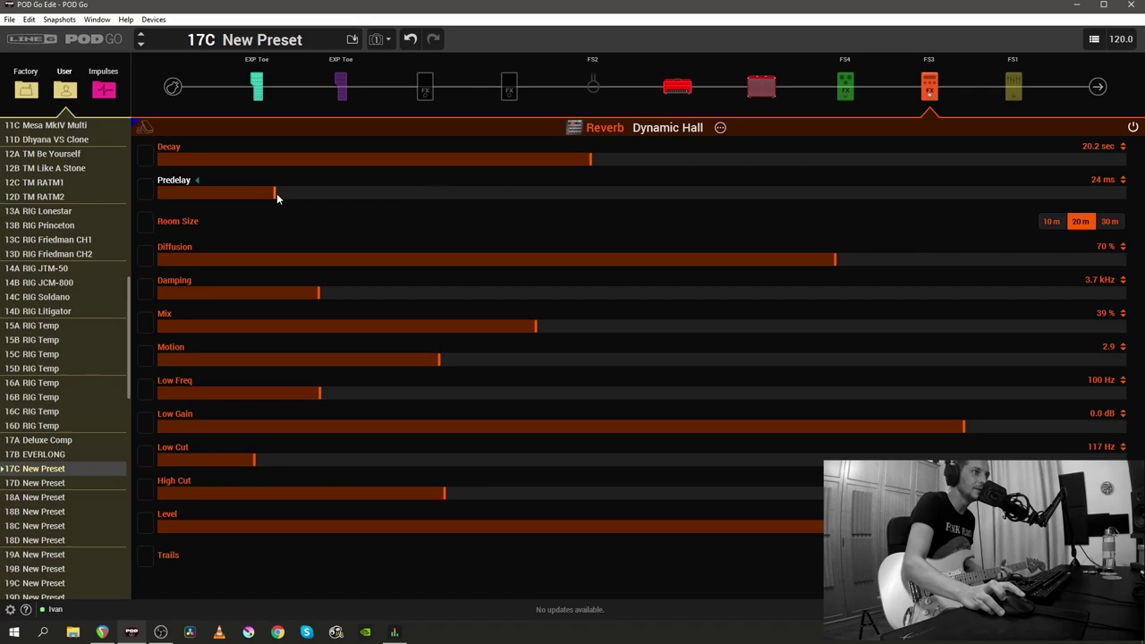
left_click_drag(394, 294, 273, 296)
left_click_drag(537, 338, 646, 325)
left_click_drag(439, 360, 640, 355)
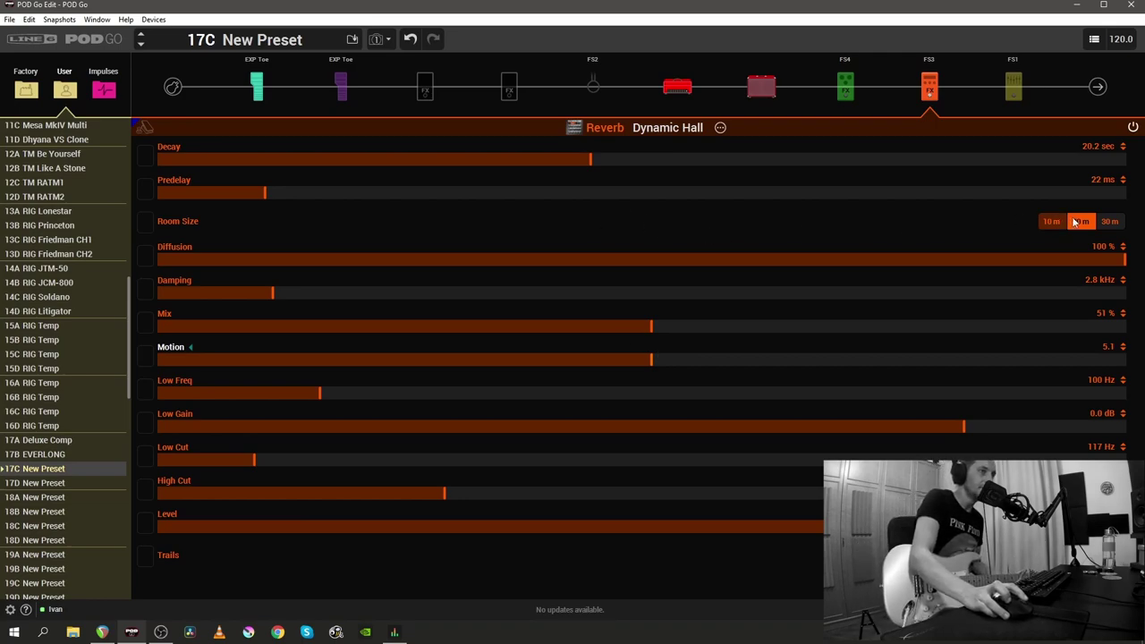
Step: Switch the hall to a 30 m room, then set Mix 72%, Low Cut 280 Hz and Diffusion 40%
left_click(1111, 223)
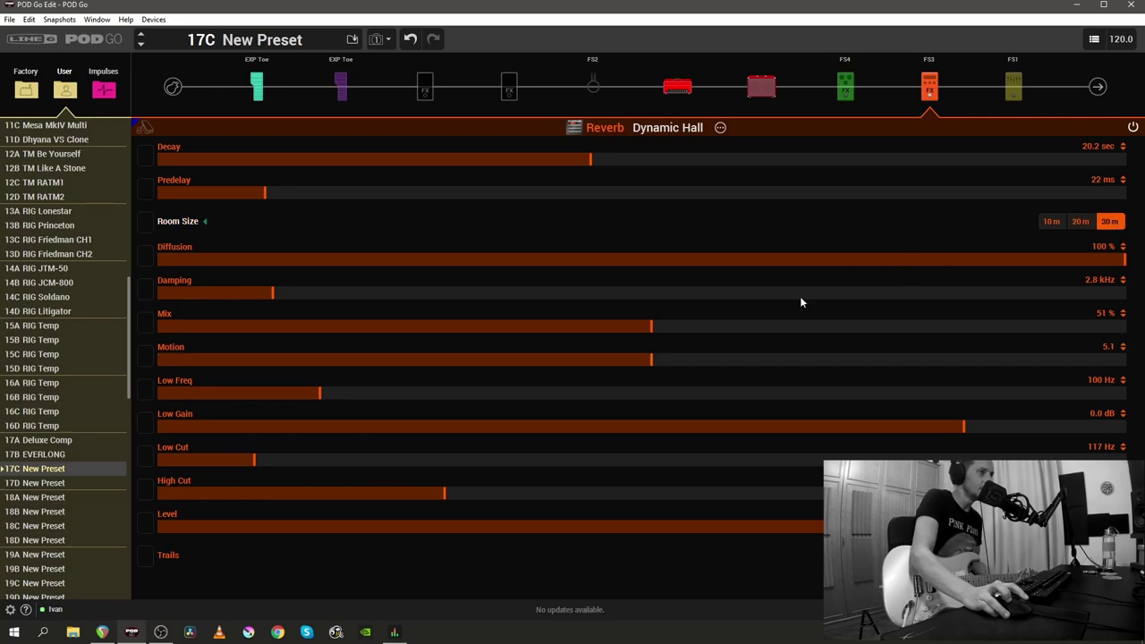
left_click_drag(651, 327, 715, 333)
left_click_drag(807, 328, 854, 329)
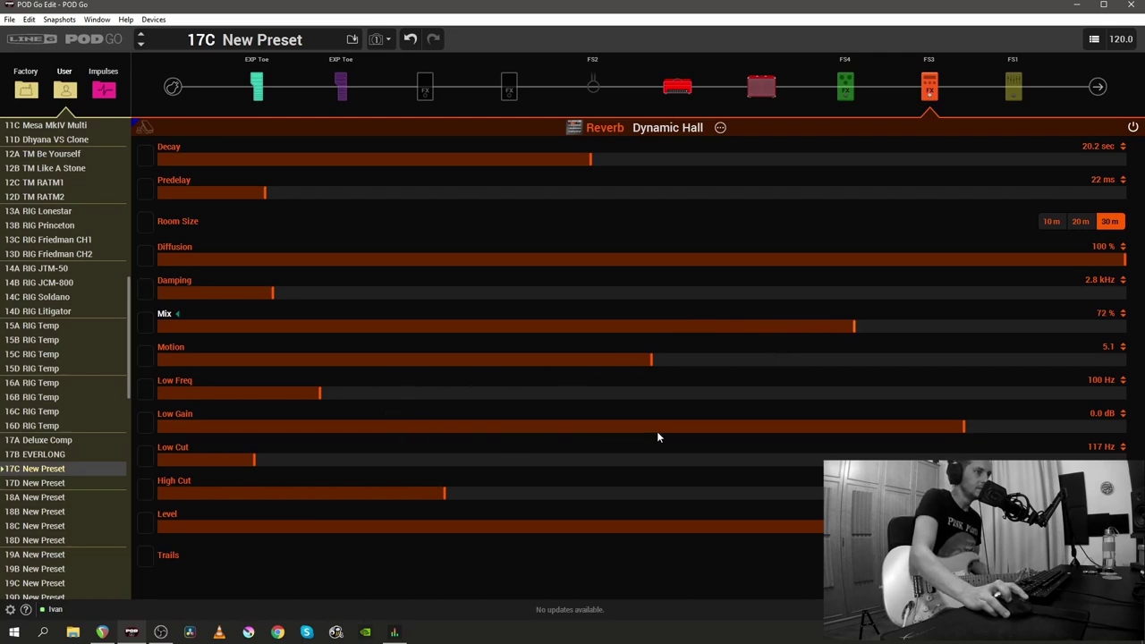
left_click_drag(250, 460, 419, 464)
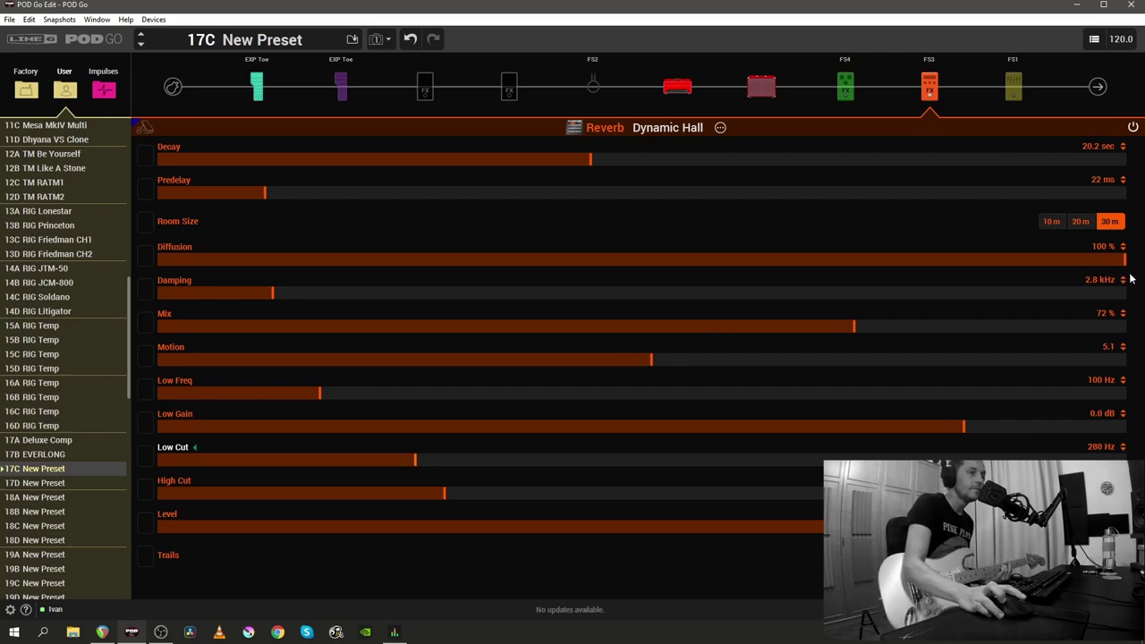
left_click_drag(1126, 266, 567, 278)
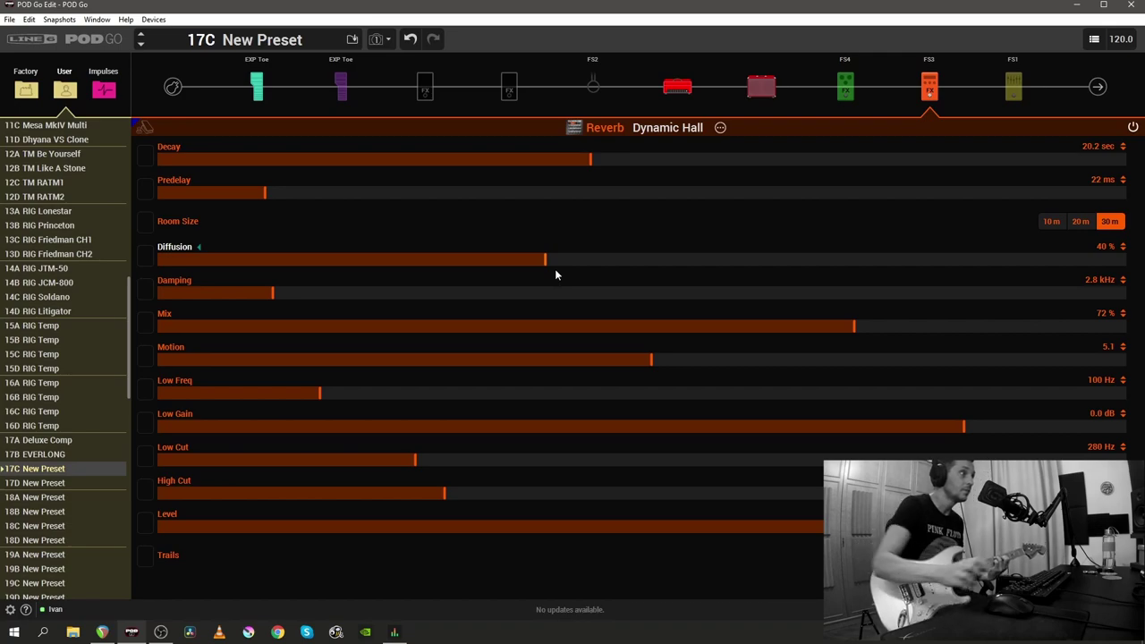
Step: Choose the 10 m Room Size option in the Dynamic Hall block
left_click(1052, 226)
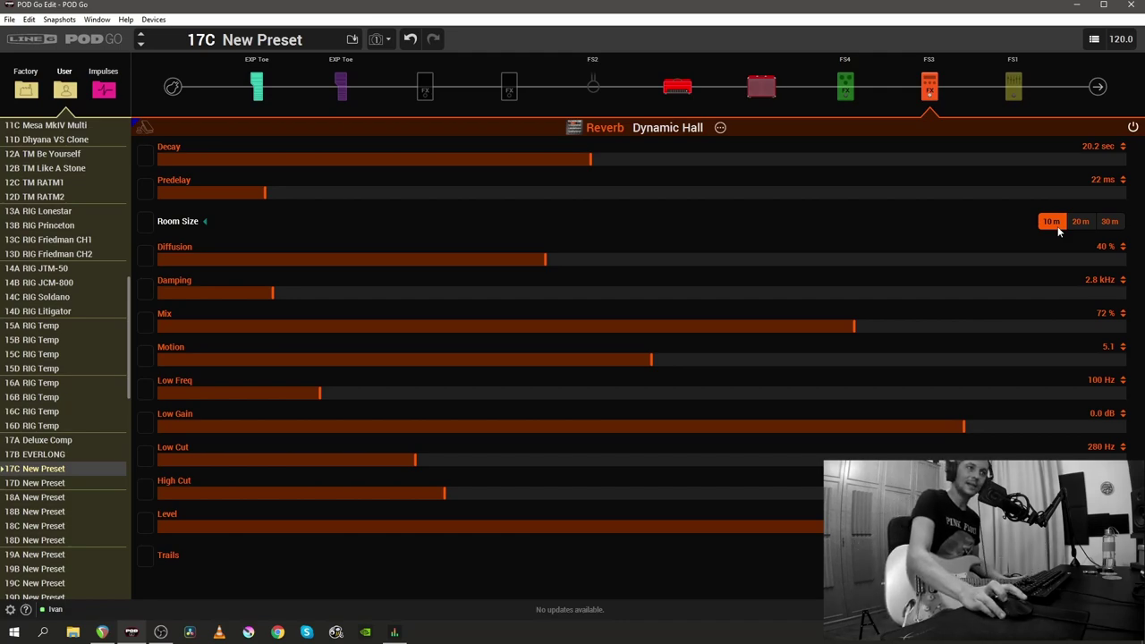
Step: Choose the 20 m room, shorten Decay to 15.5 sec and pull Mix from 72% to 53%
left_click(1079, 225)
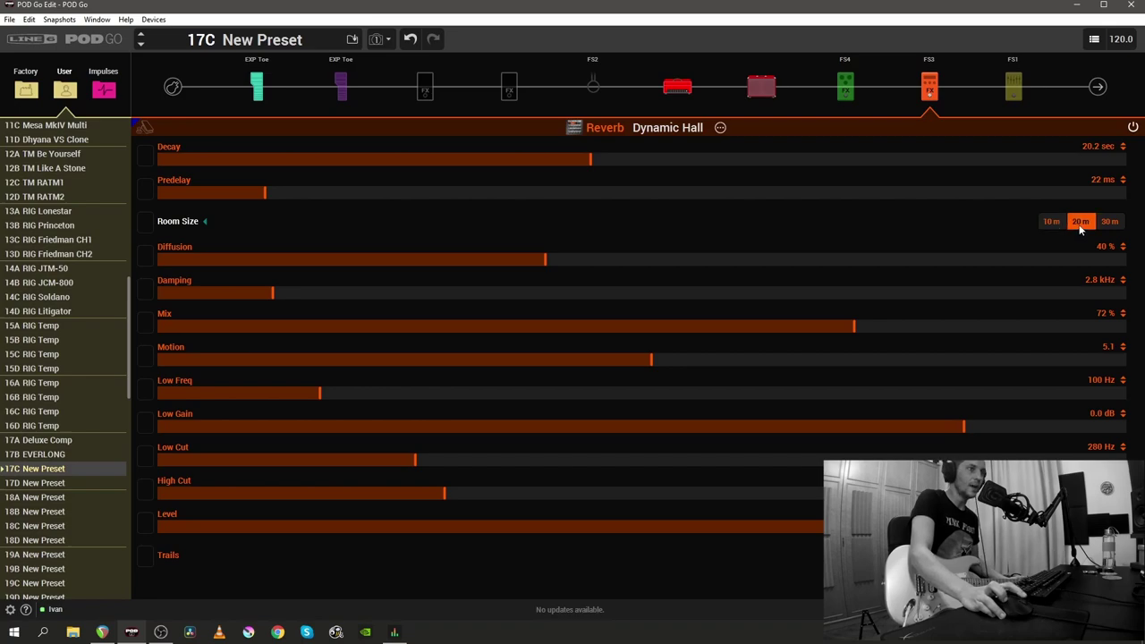
left_click(488, 159)
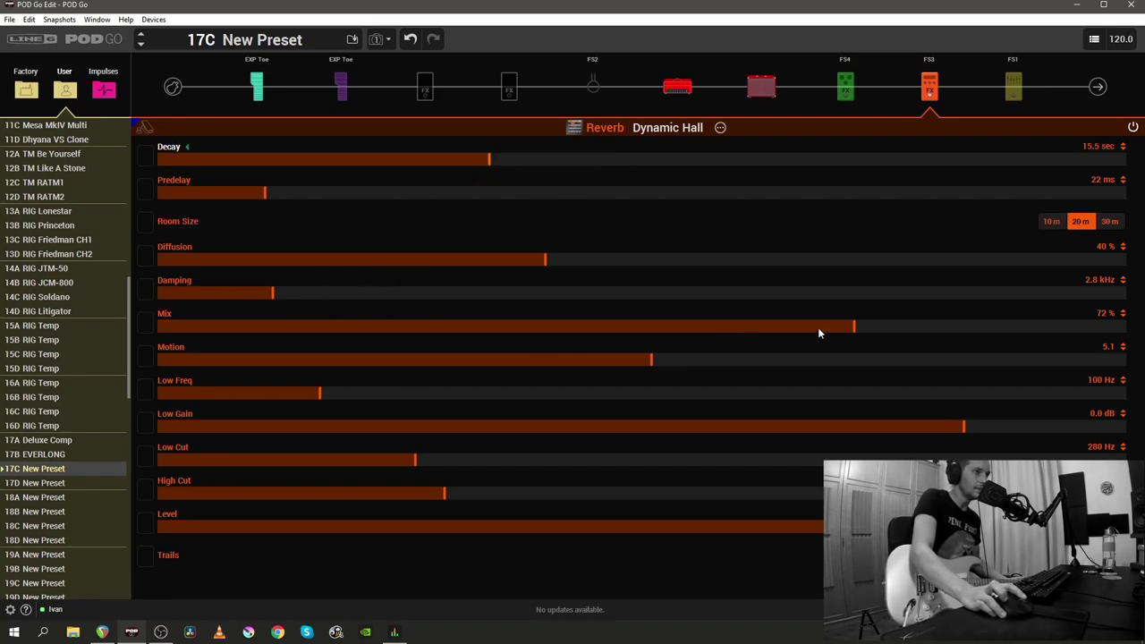
left_click_drag(821, 328, 697, 301)
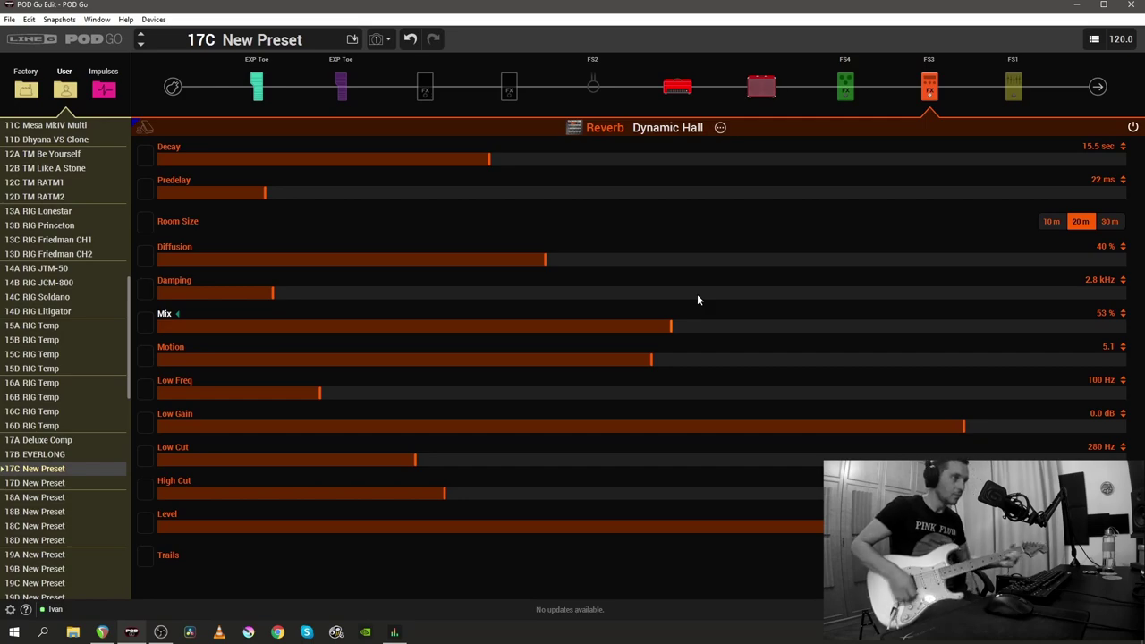
Step: Bring up the FS4 Euclidean Delay block and pull its Mix down to 20%
mouse_move(841, 71)
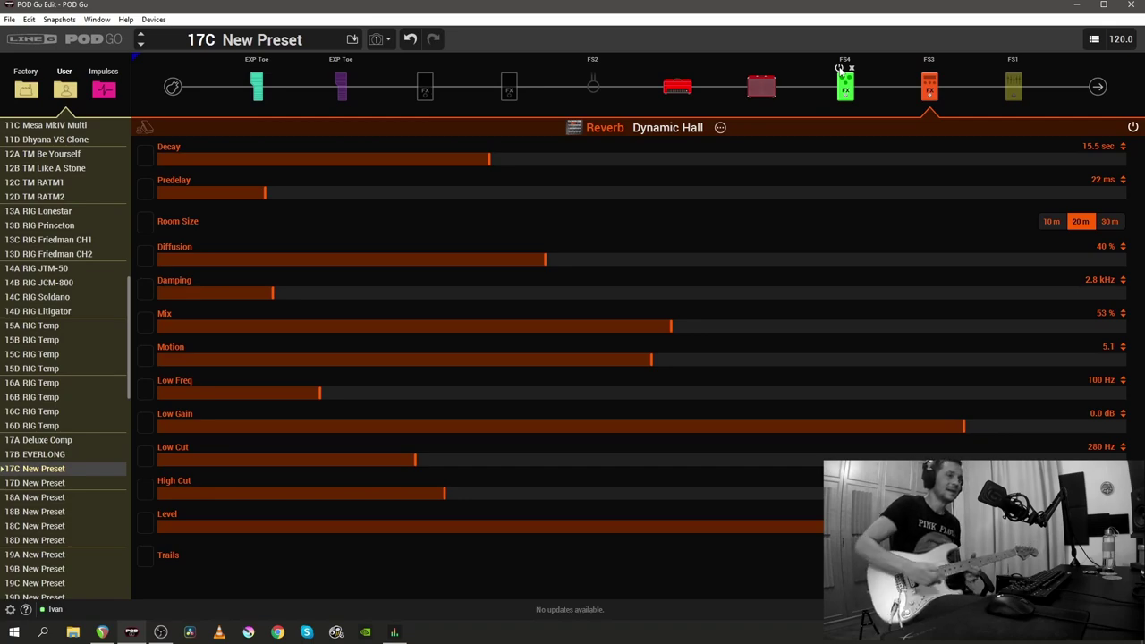
left_click(848, 88)
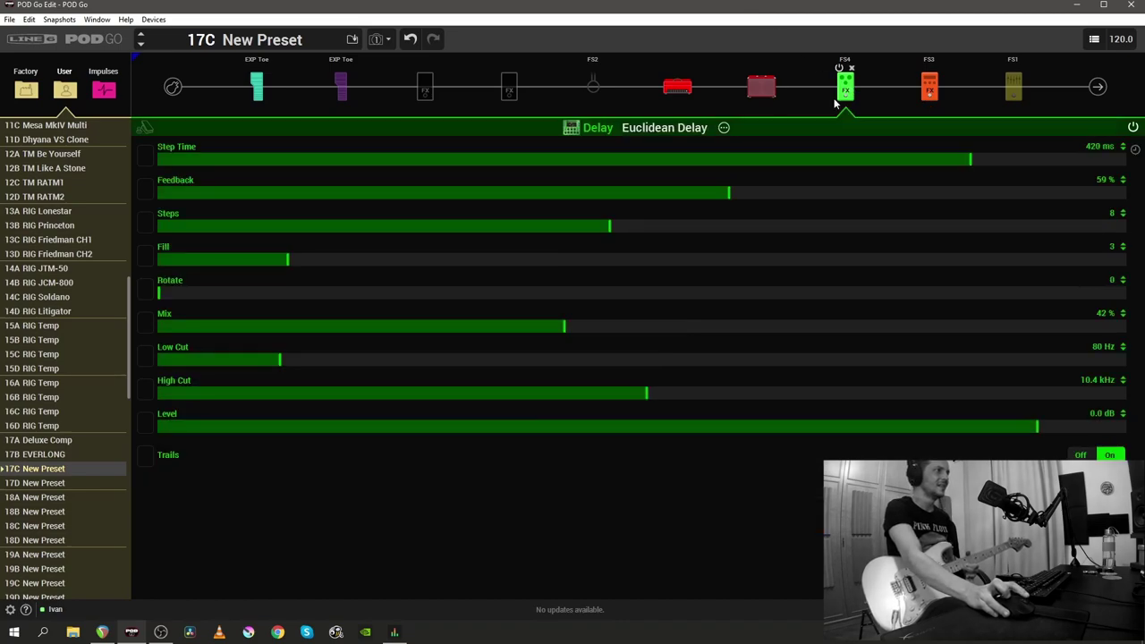
left_click_drag(537, 325, 352, 313)
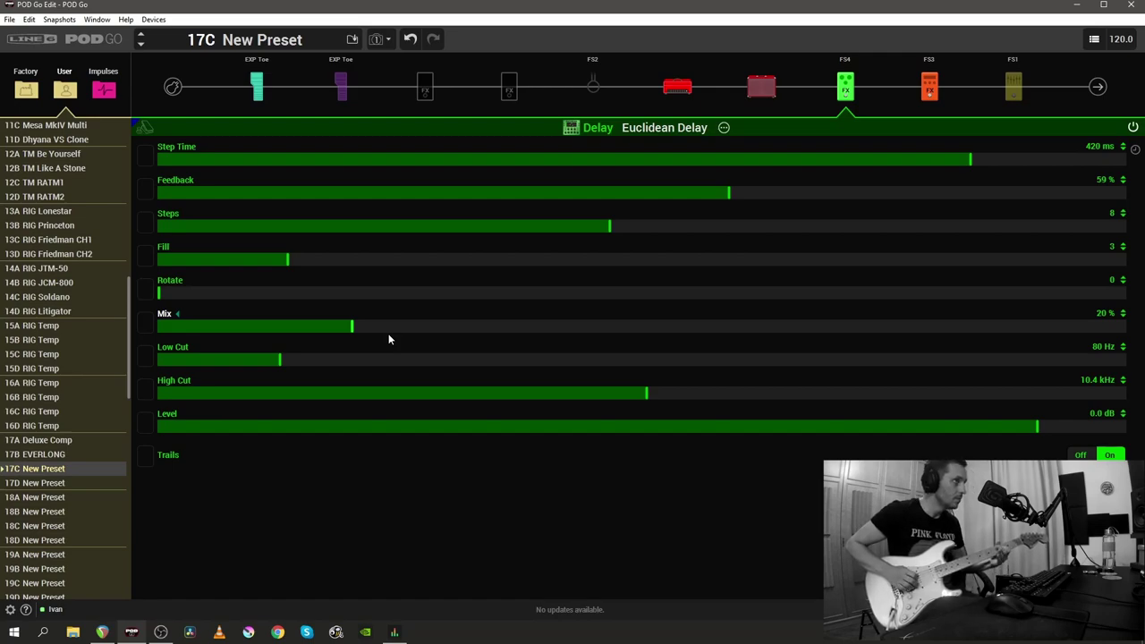
Step: Switch the 4x12 Mandarin EM cab to a 57 Dynamic mic at 3.5 inches distance
left_click(757, 87)
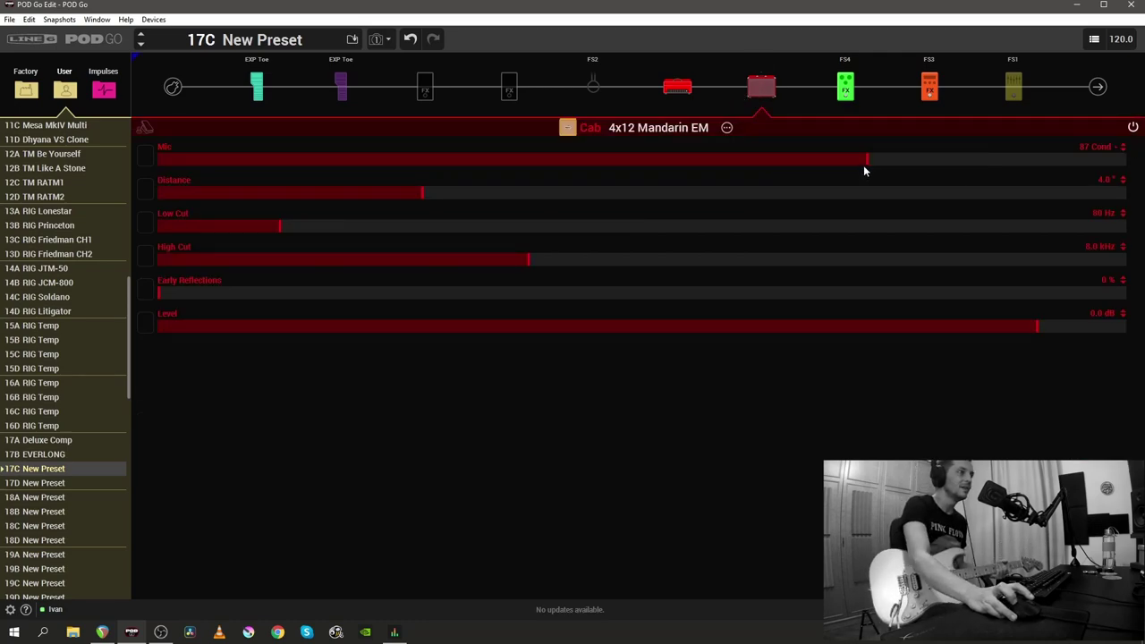
left_click_drag(863, 165, 160, 161)
left_click_drag(423, 193, 254, 192)
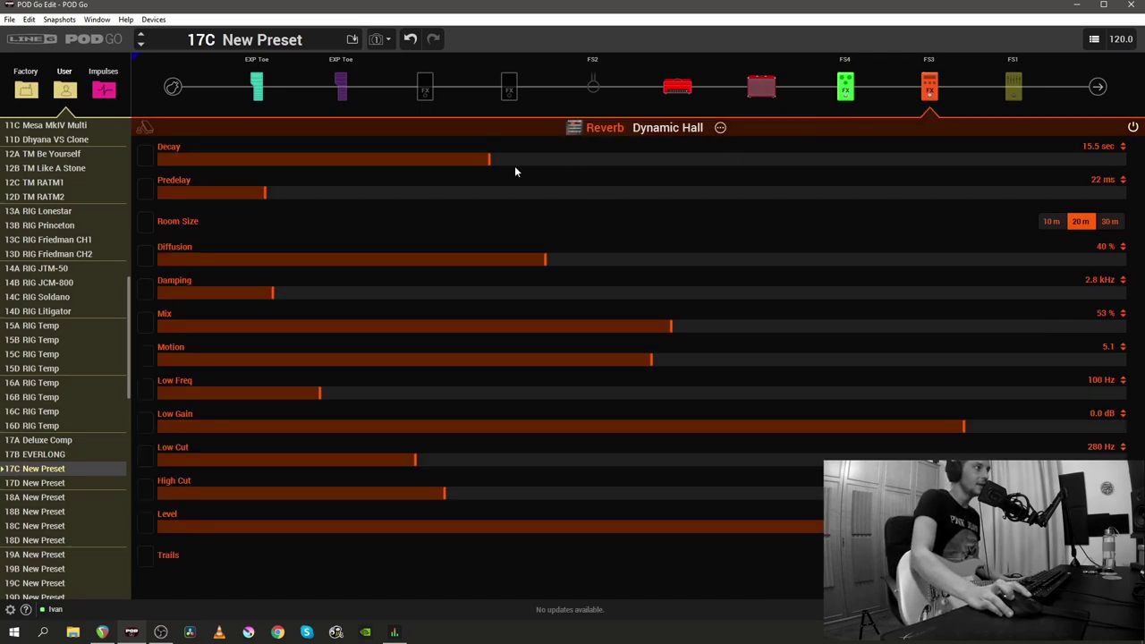
Step: Push the Dynamic Hall's Decay to Infinity and its Diffusion to 55%
left_click_drag(490, 167, 1128, 187)
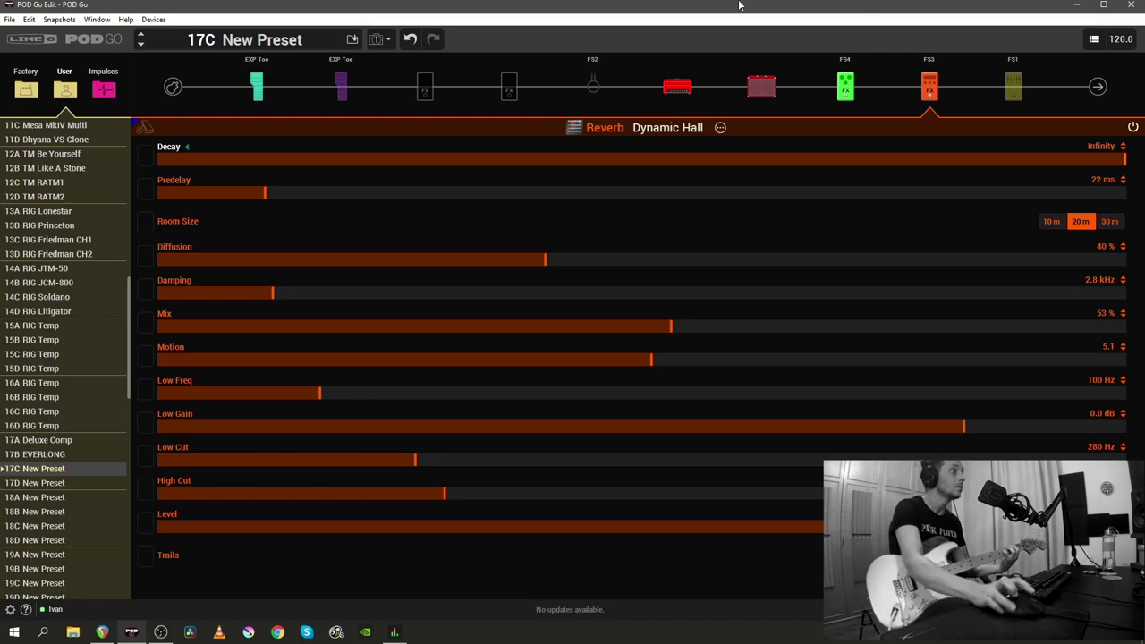
left_click_drag(547, 266, 687, 258)
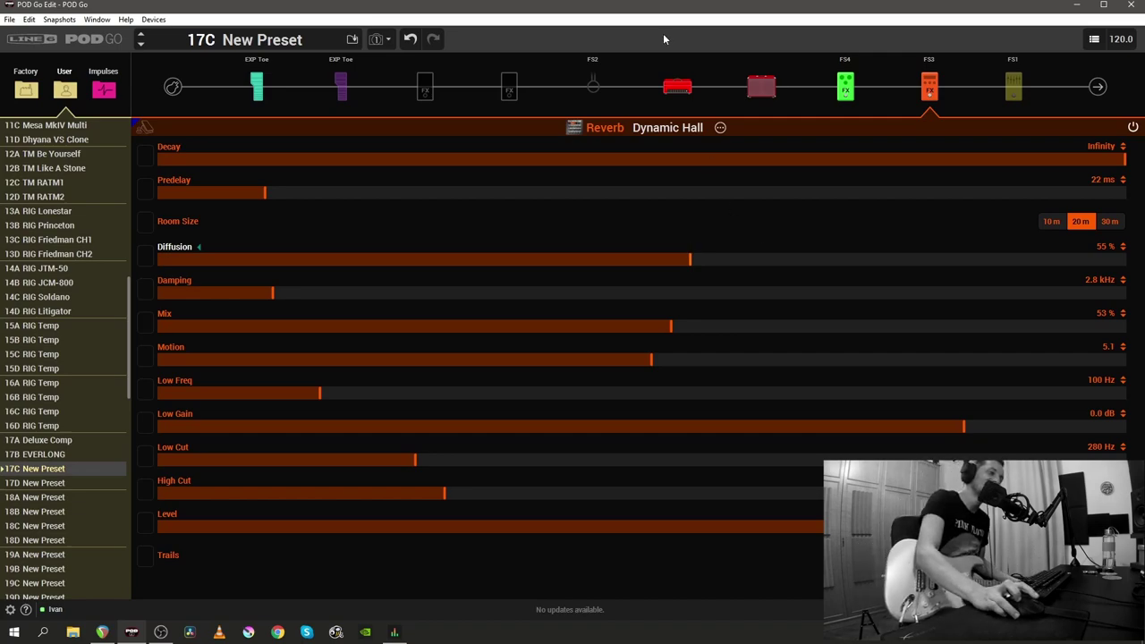
mouse_move(957, 76)
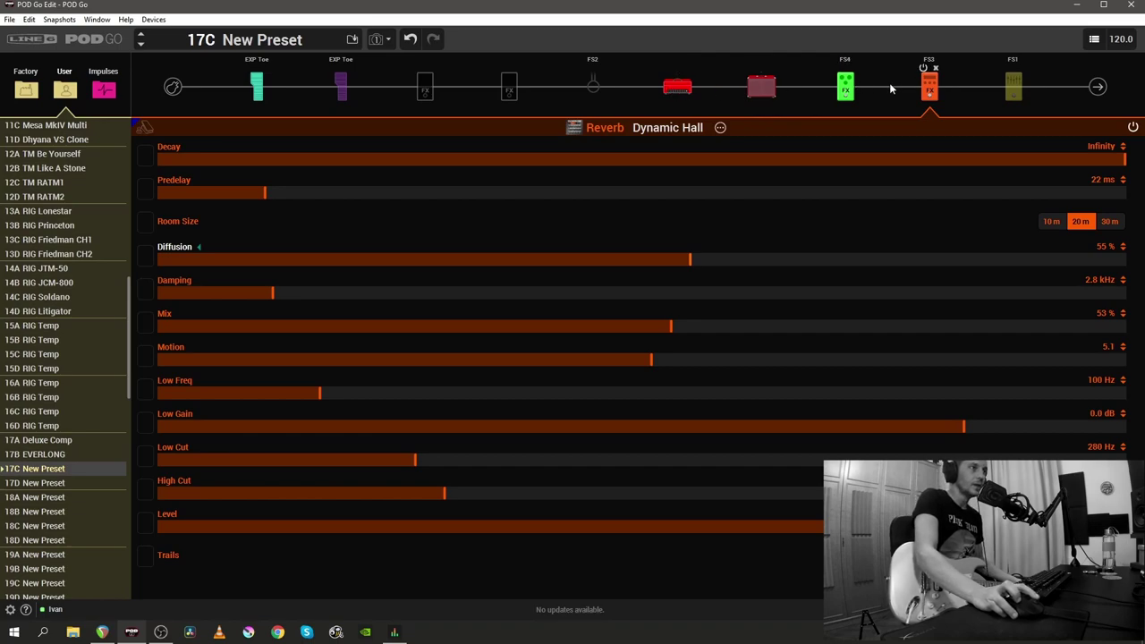
Step: Delete the Euclidean Delay, then raise the Mandarin Rocker amp's Drive to 6.0
left_click(851, 69)
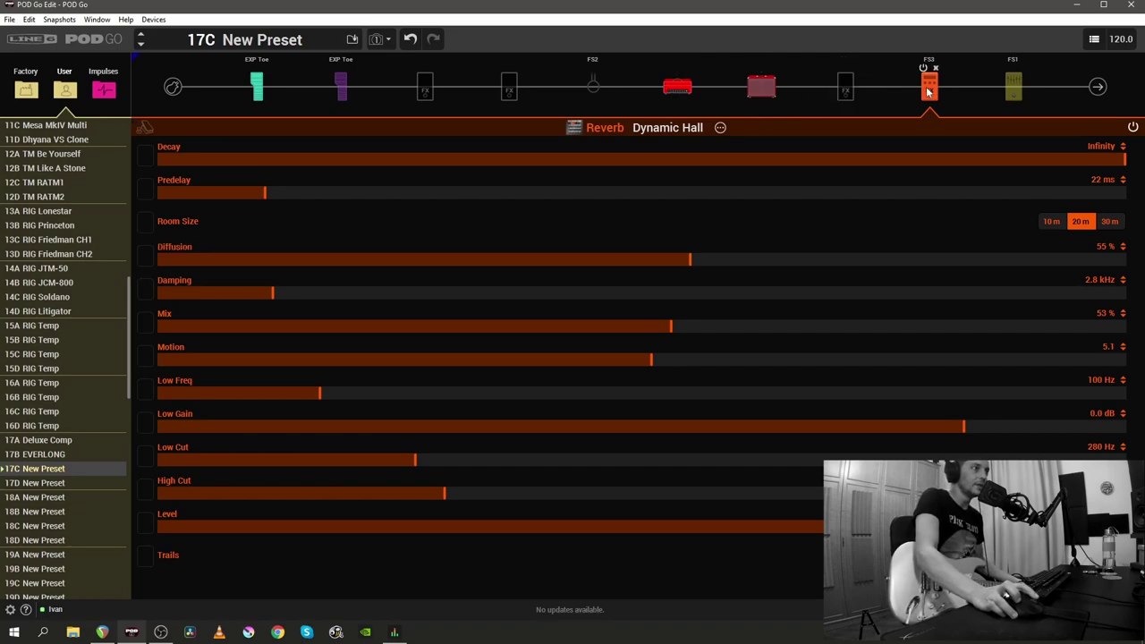
left_click(724, 130)
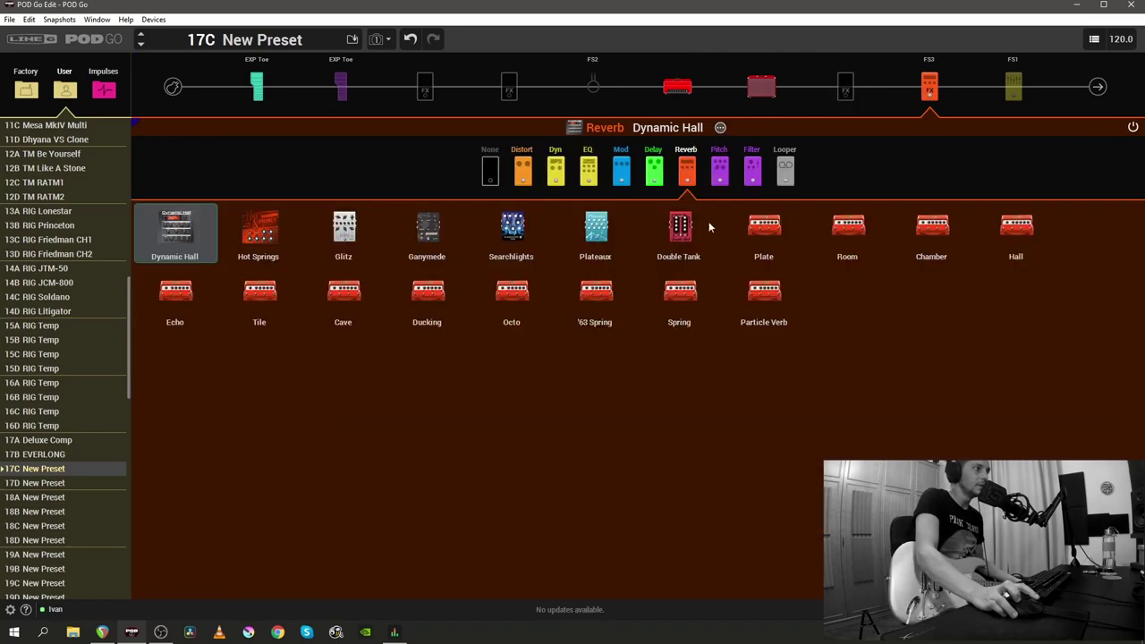
left_click(845, 228)
left_click(676, 100)
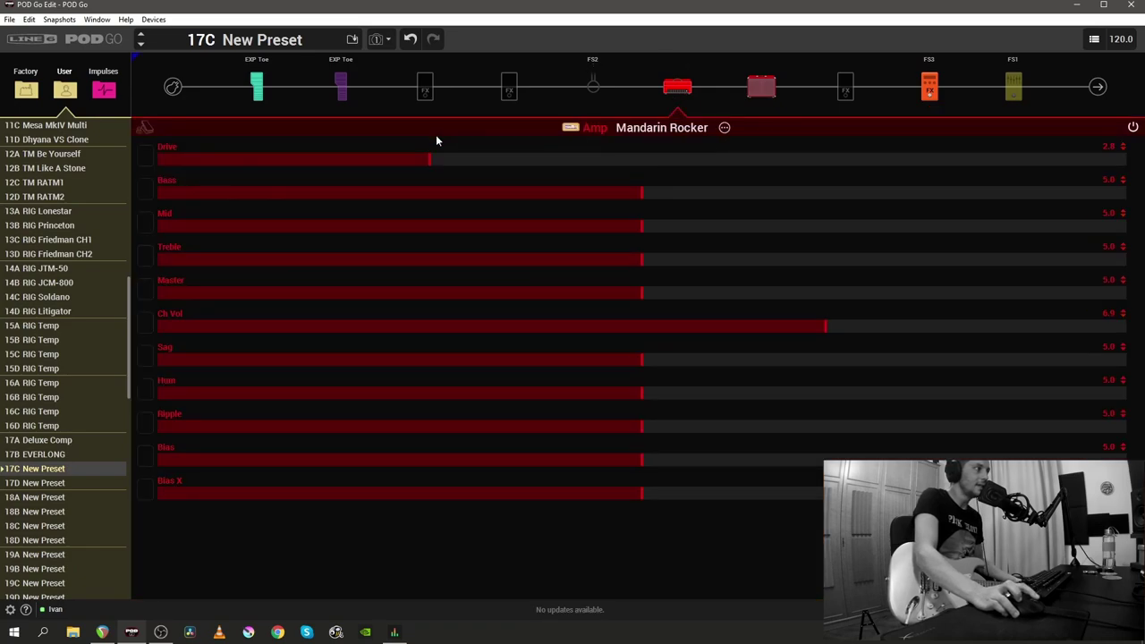
left_click_drag(429, 168, 815, 183)
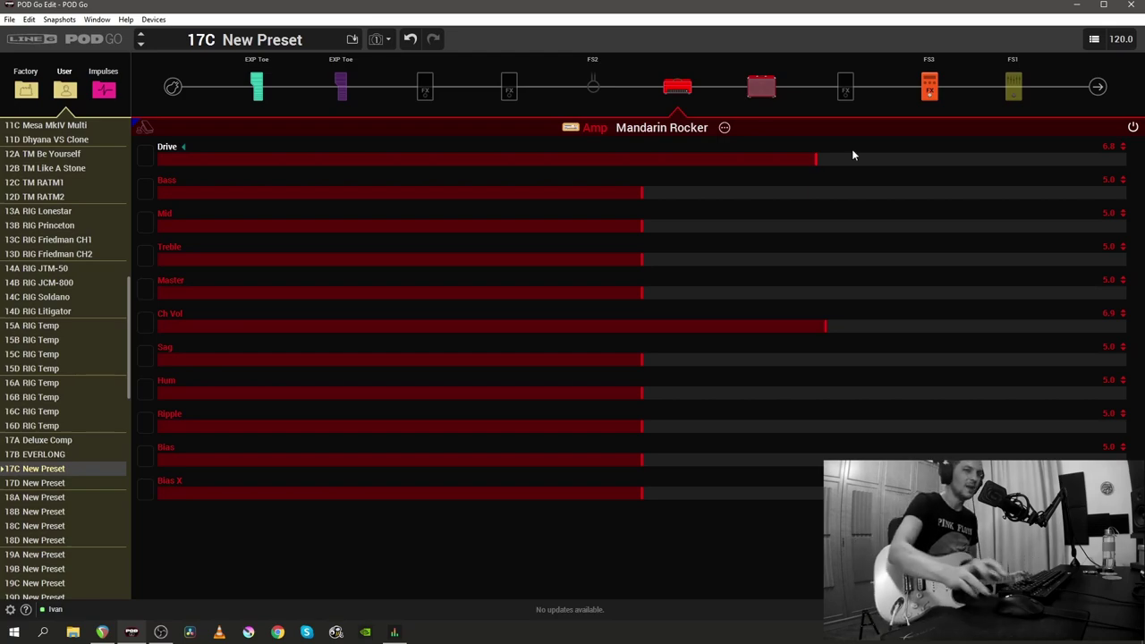
Step: Turn the input gate on with a -52 dB threshold and 198 ms decay
left_click(174, 90)
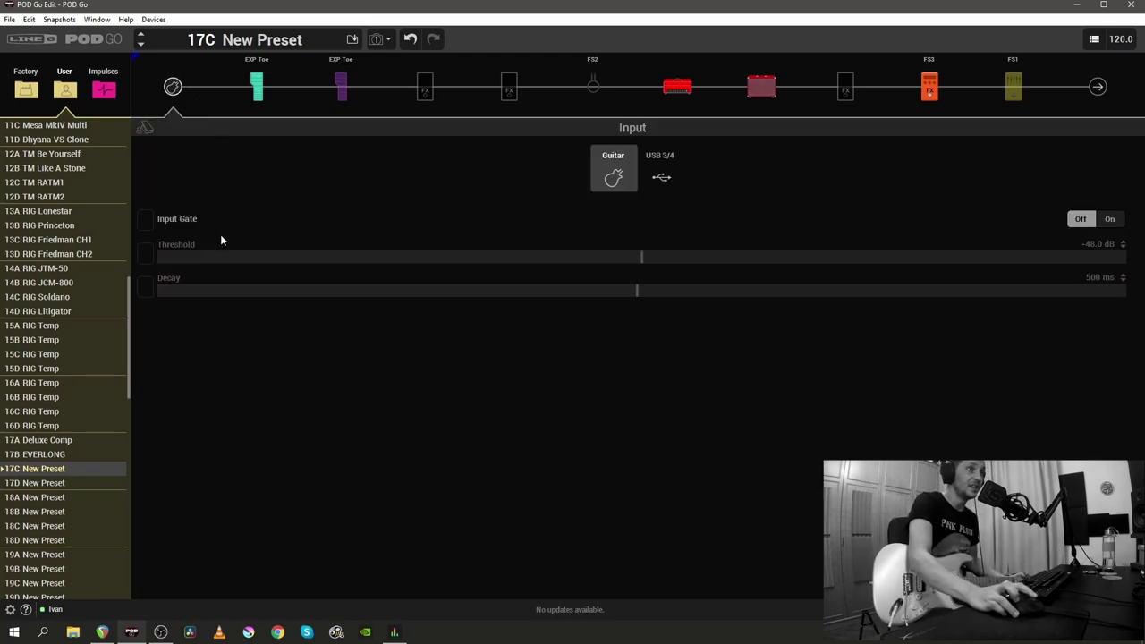
left_click(1110, 218)
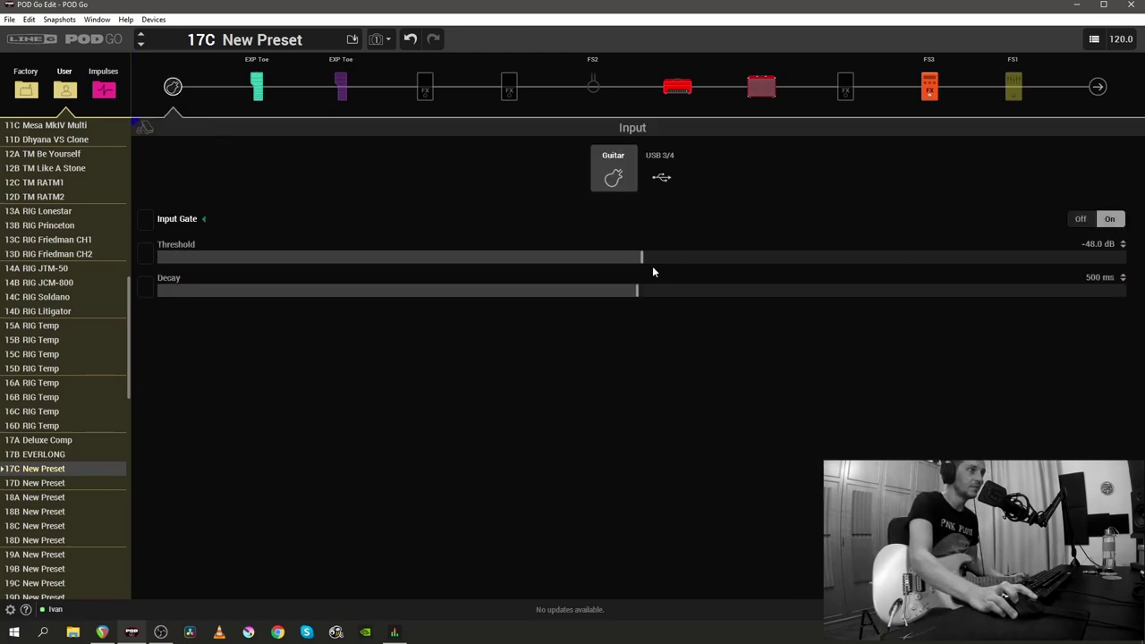
left_click_drag(644, 259, 550, 259)
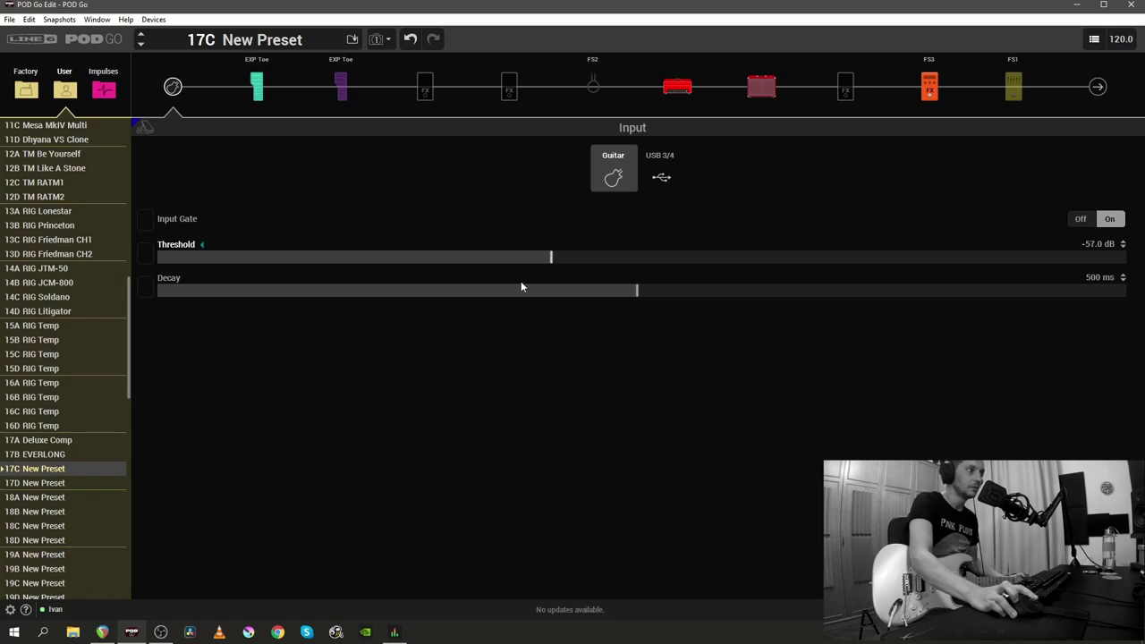
left_click_drag(643, 291, 342, 290)
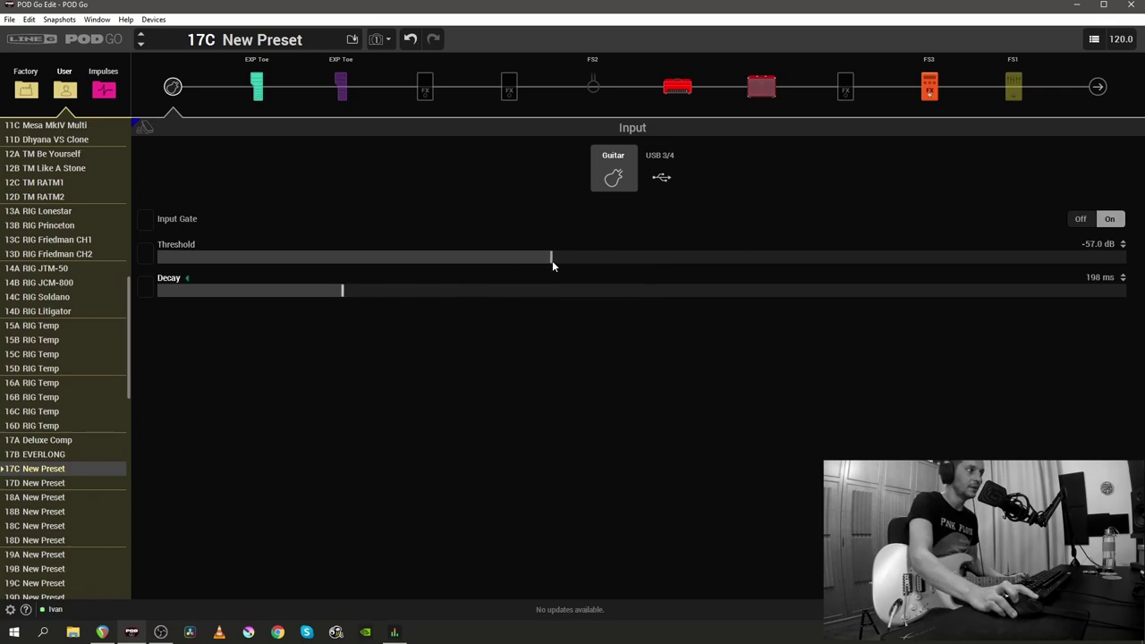
left_click_drag(551, 258, 603, 261)
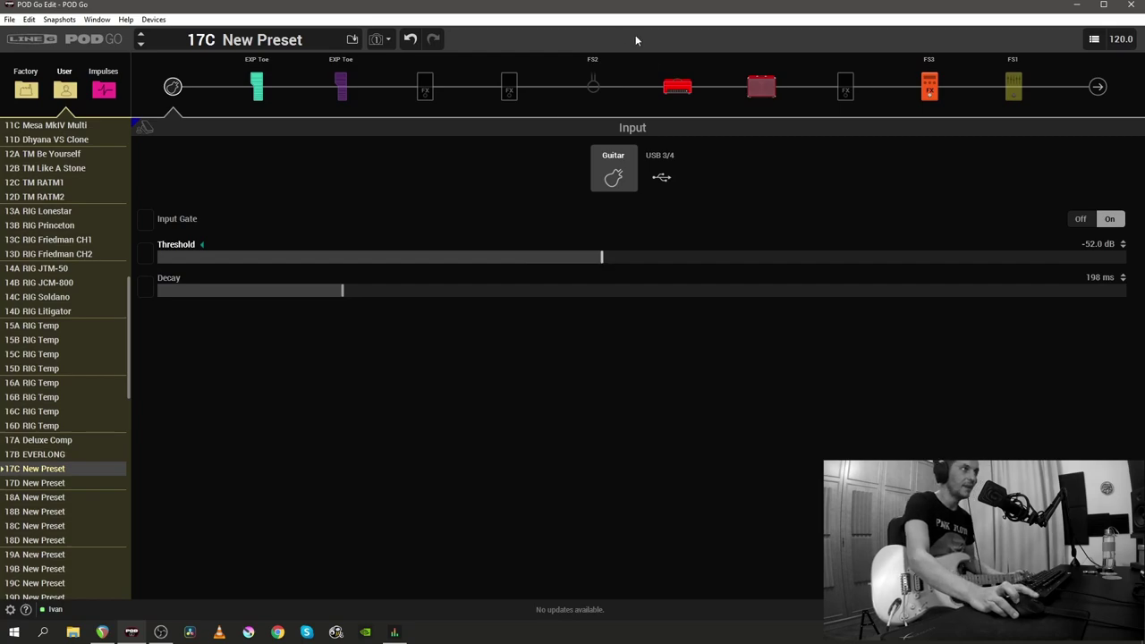
left_click(676, 90)
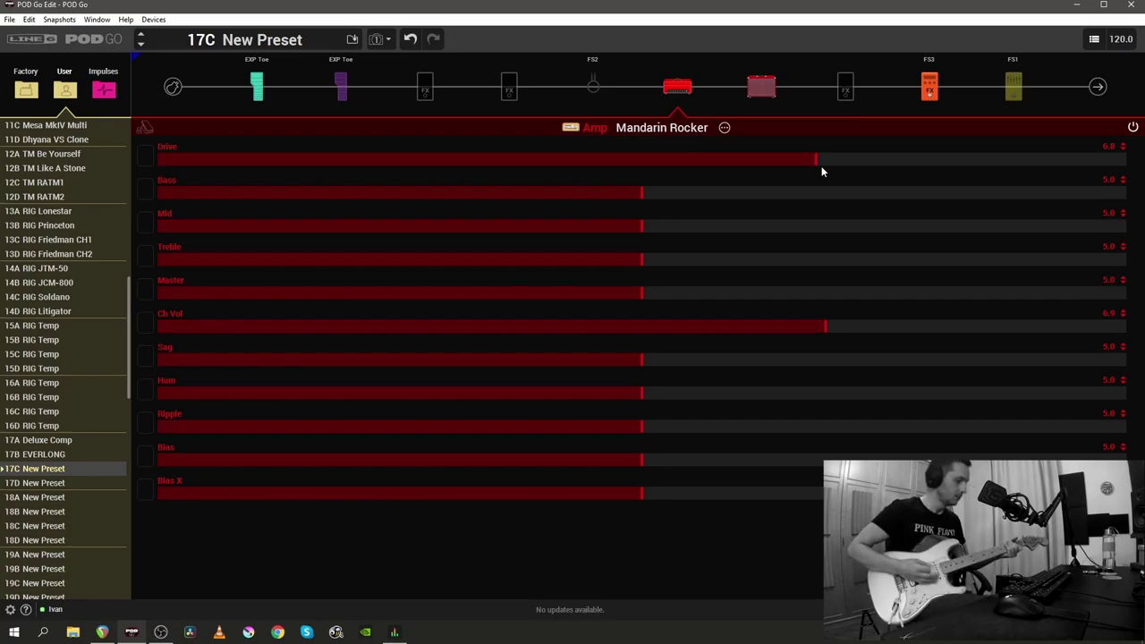
Step: Set Mandarin Rocker to Drive 7.8, Bass 6.4, Mid 4.2, Treble 5.9, Master 4.3, Sag 3.3, Hum 5.9; save as User Default
mouse_move(662, 82)
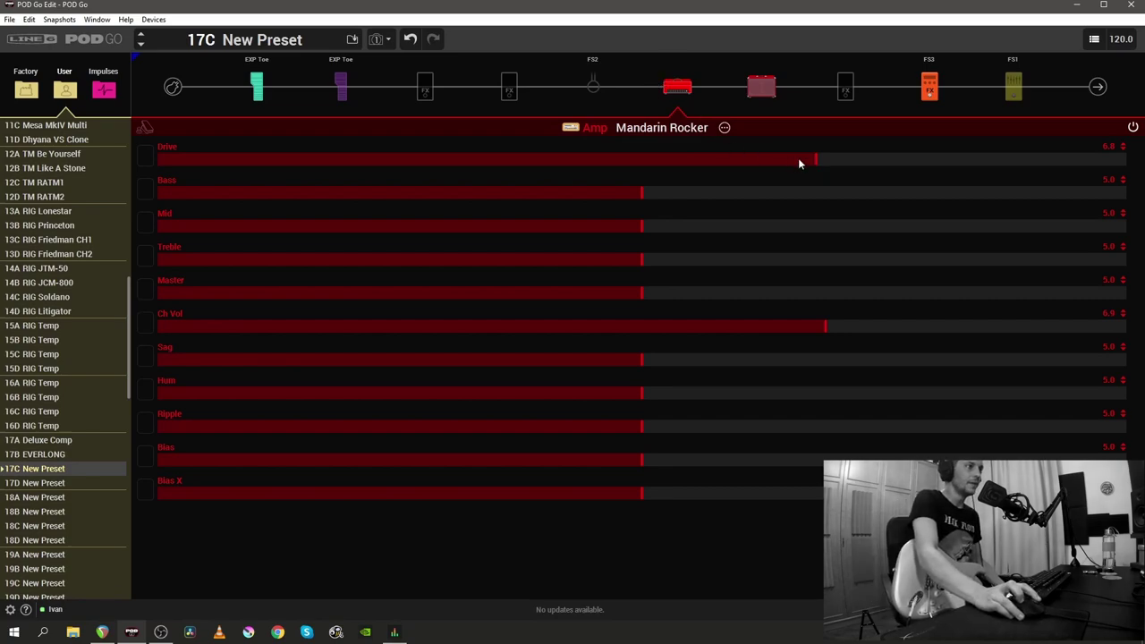
scroll(816, 158, "up", 18)
scroll(687, 191, "up", 4)
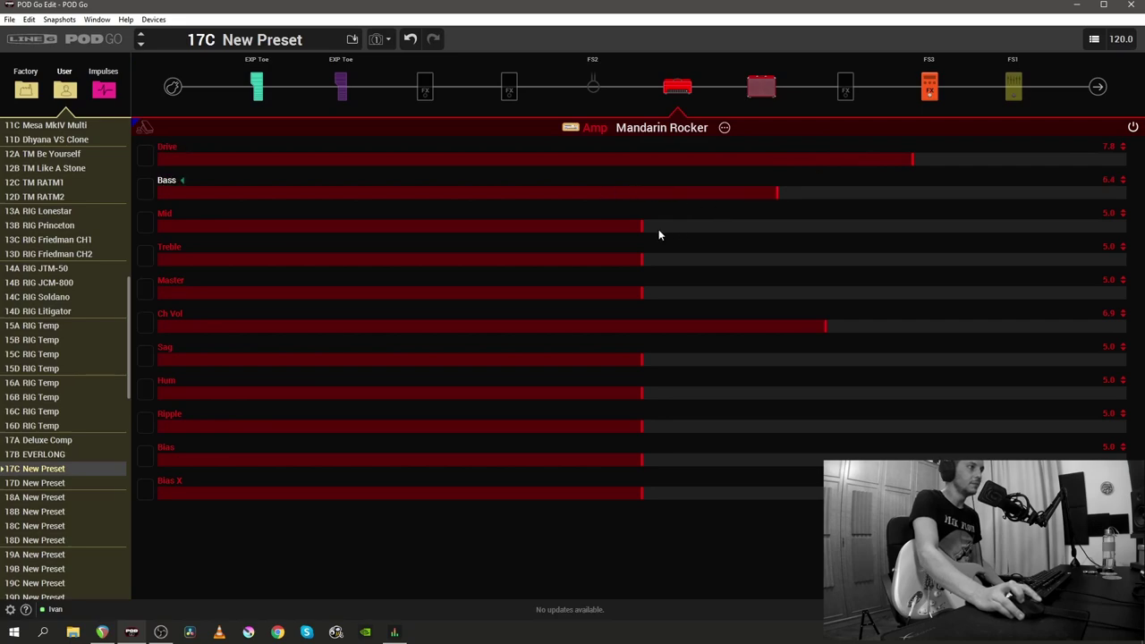
scroll(654, 229, "down", 8)
scroll(641, 263, "up", 6)
scroll(715, 300, "down", 7)
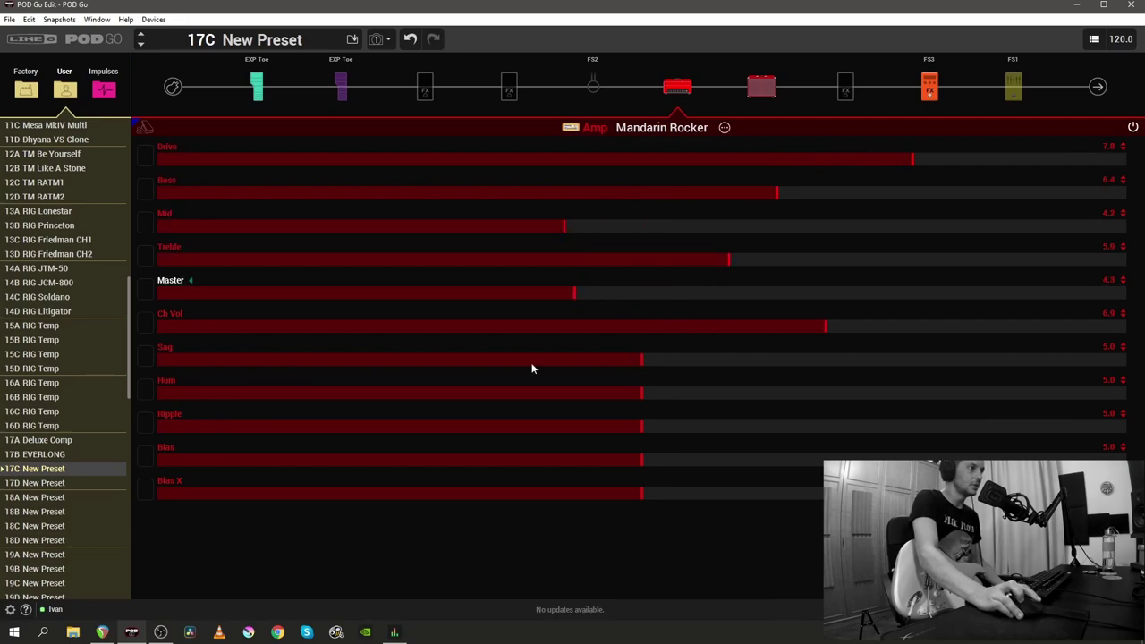
scroll(499, 367, "down", 17)
scroll(738, 393, "up", 9)
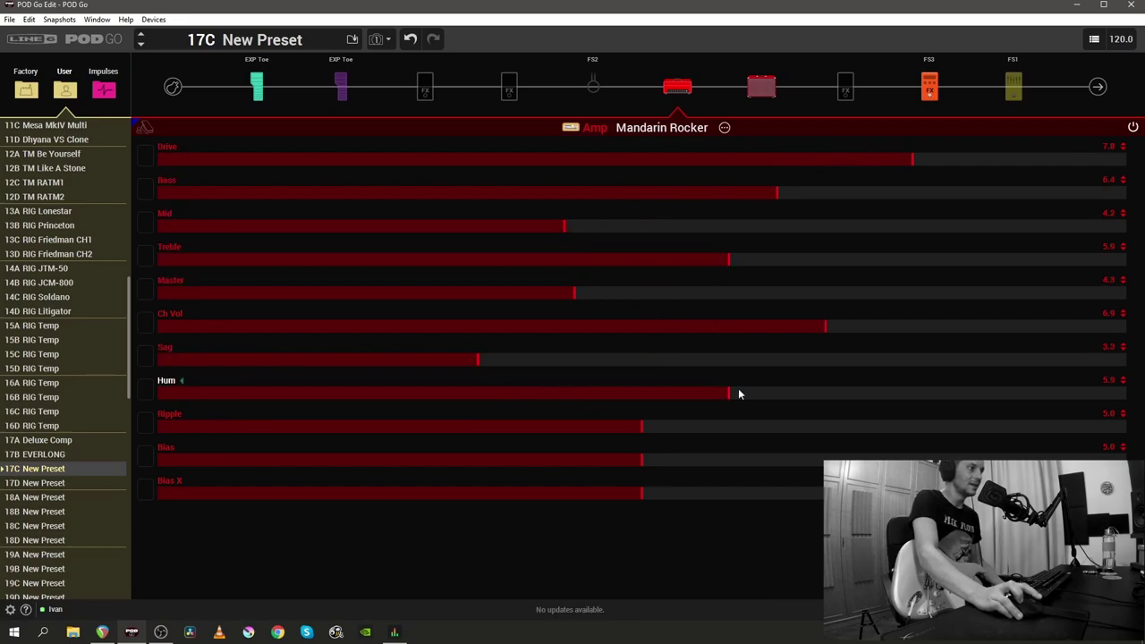
right_click(685, 90)
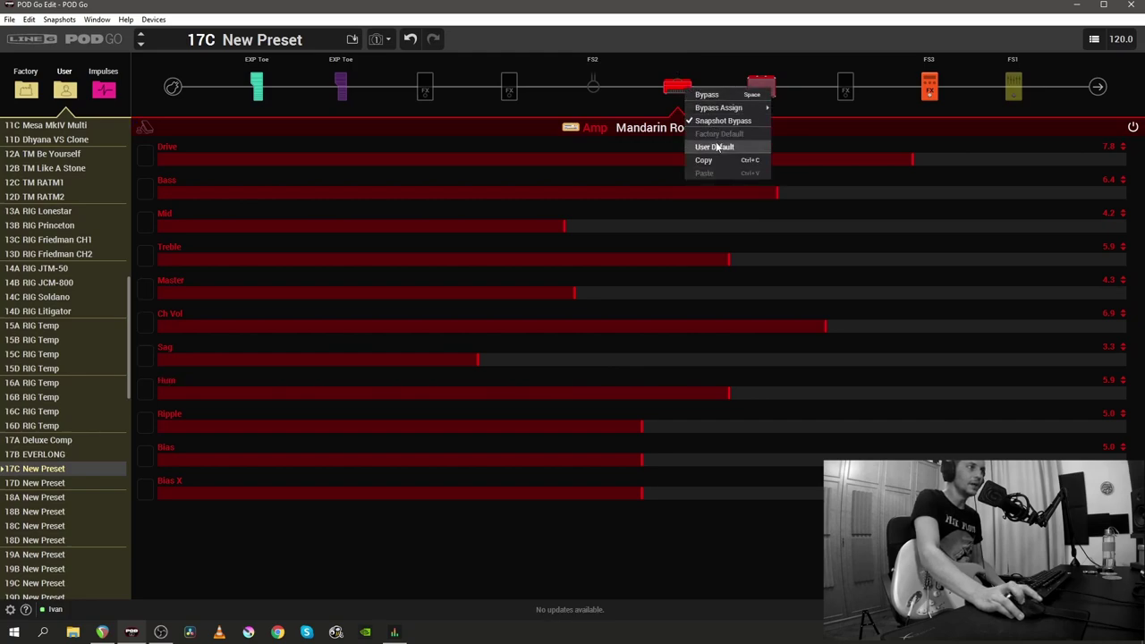
left_click(716, 147)
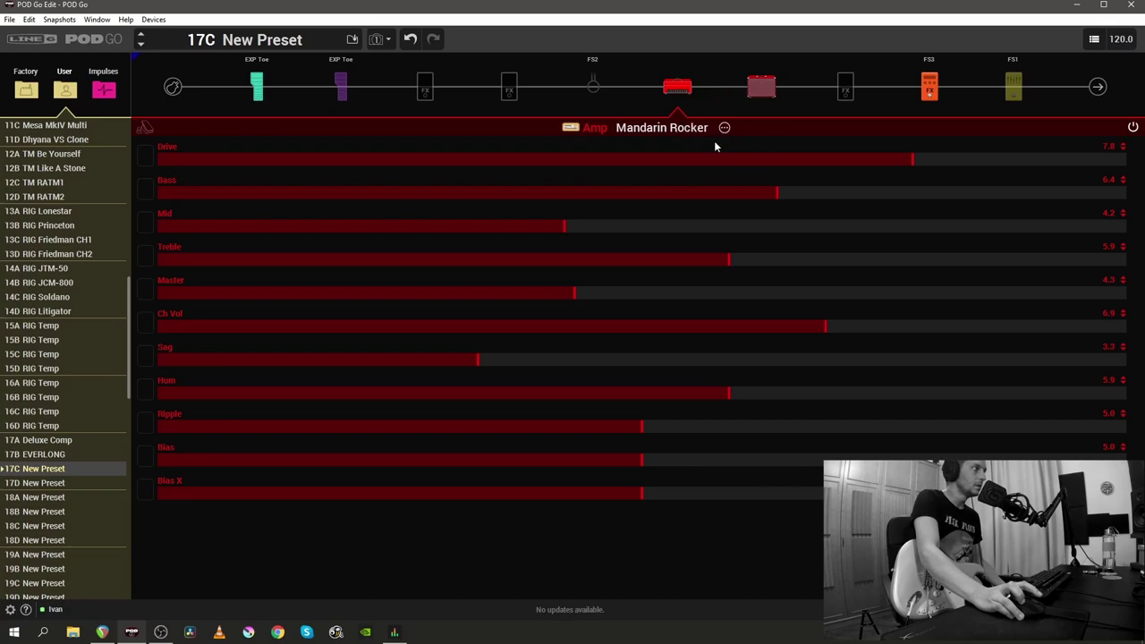
Step: Load preset 17D and replace its amp with the Mandarin Rocker (Drive 7.8, Bass 6.4, Mid 4.2)
left_click(57, 488)
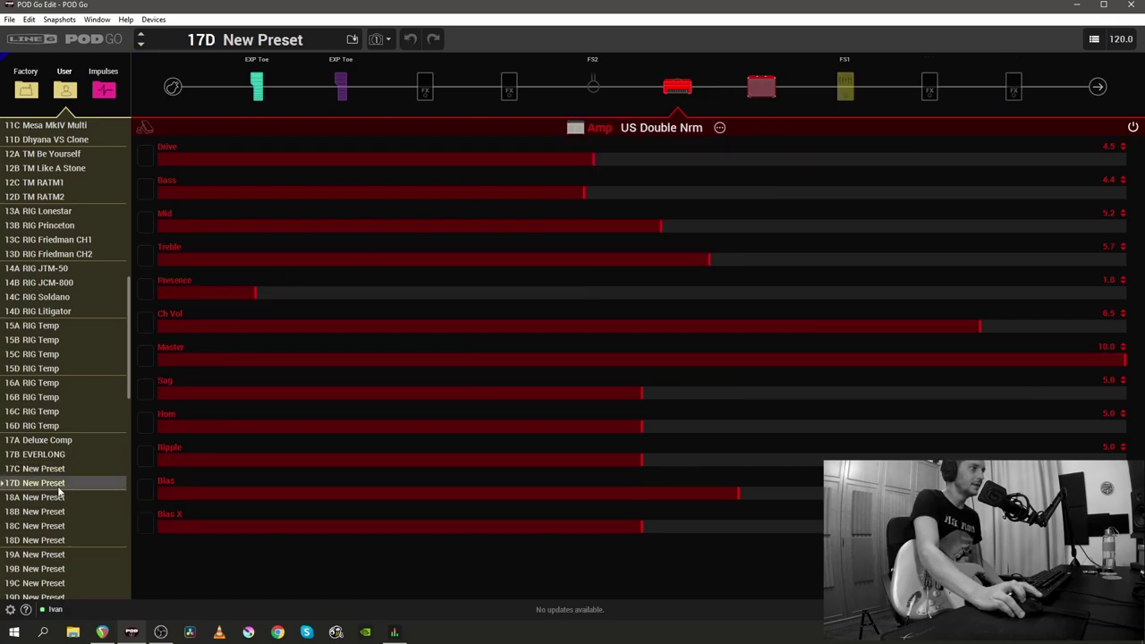
left_click(716, 131)
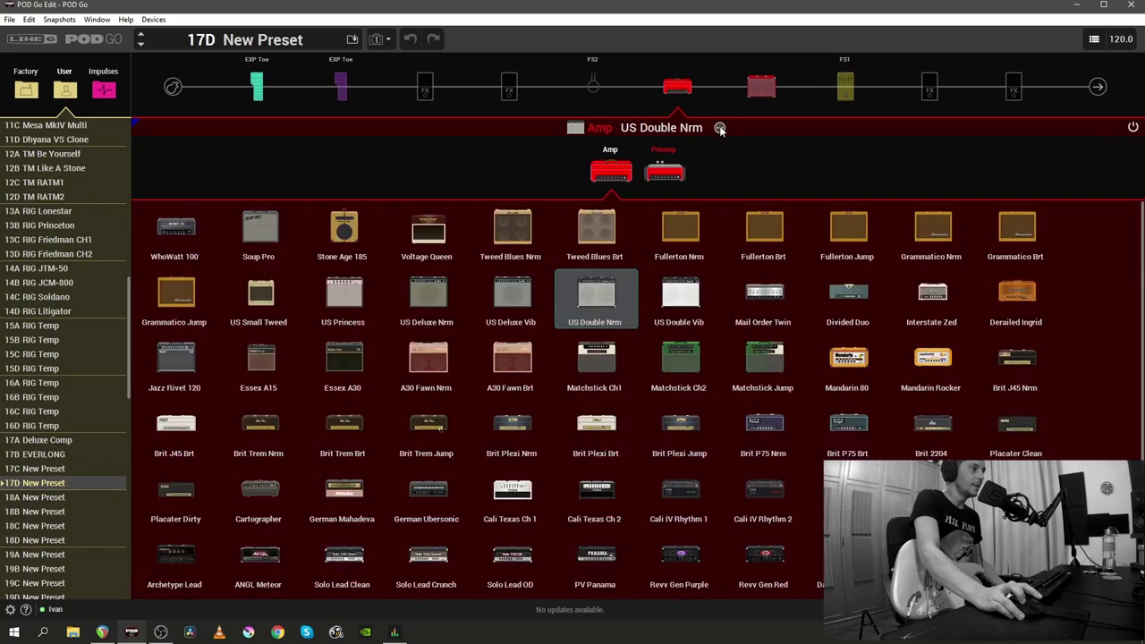
left_click(930, 363)
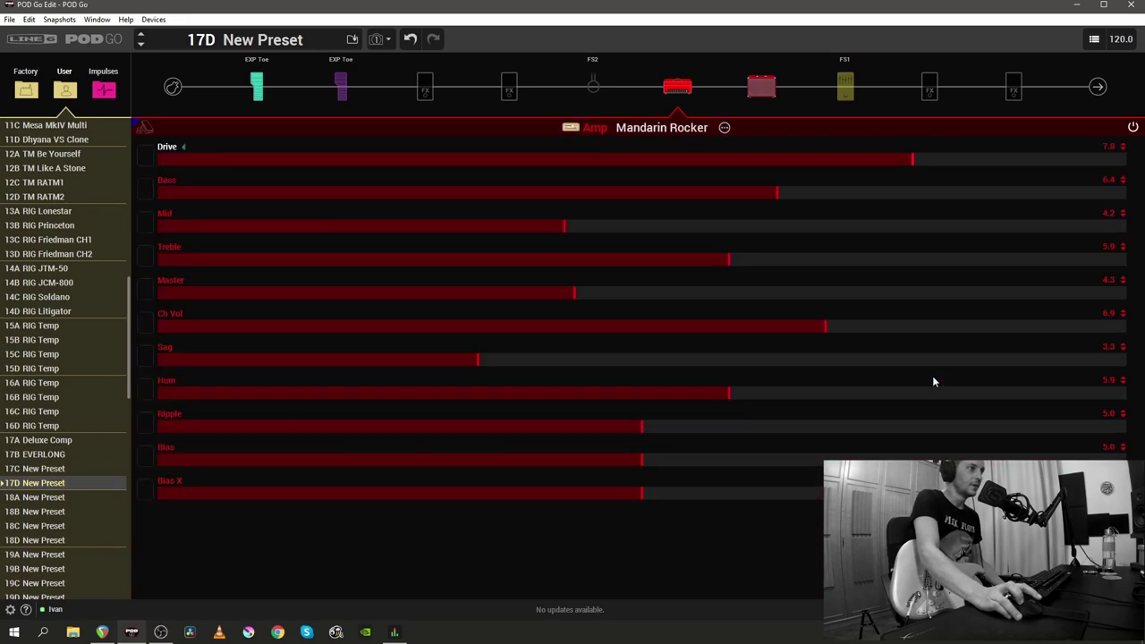